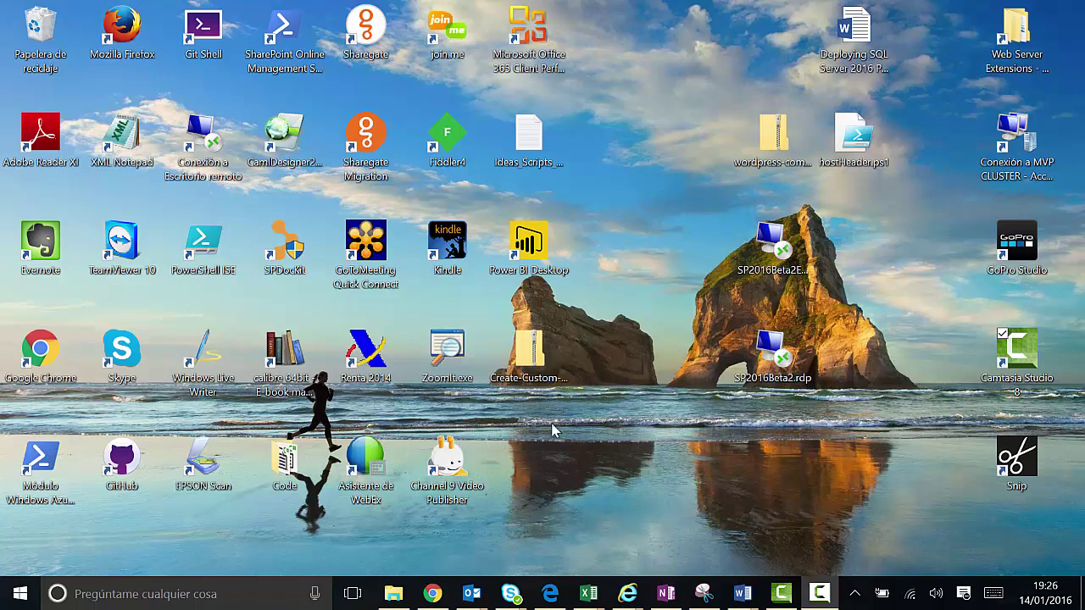
# Switch to the Internet Explorer window with Office 365 Planner and open portal.office.com in a new tab
pyautogui.click(623, 595)
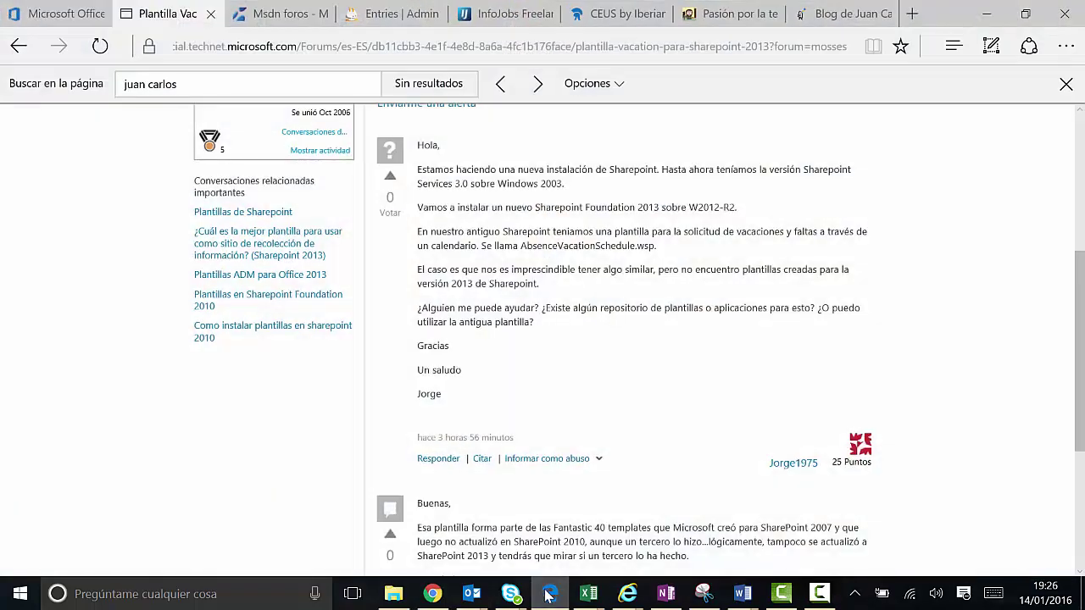
pyautogui.click(619, 596)
pyautogui.moveTo(615, 597)
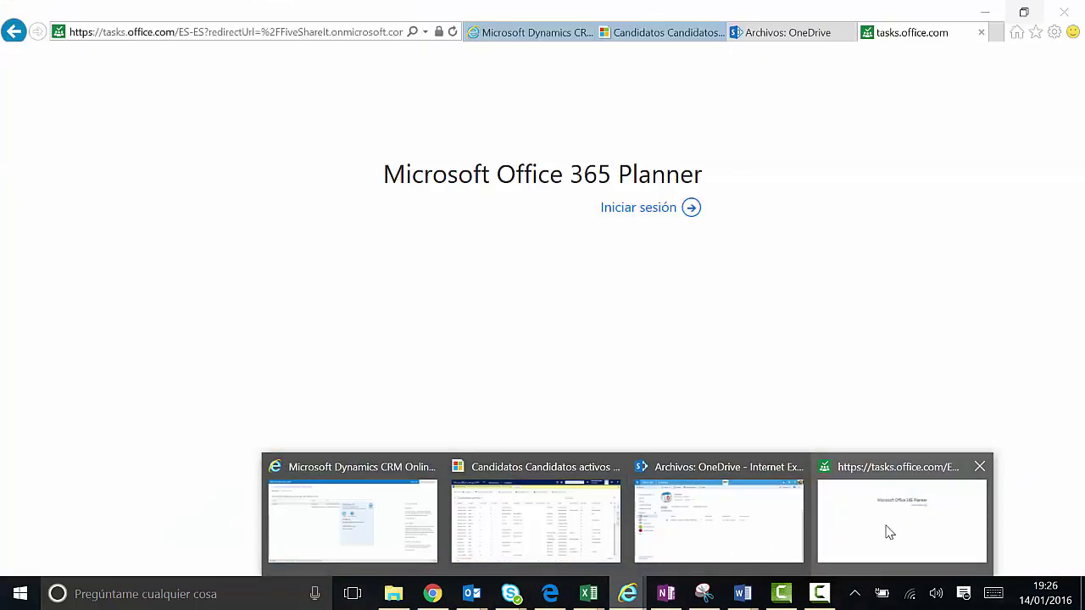
pyautogui.click(888, 532)
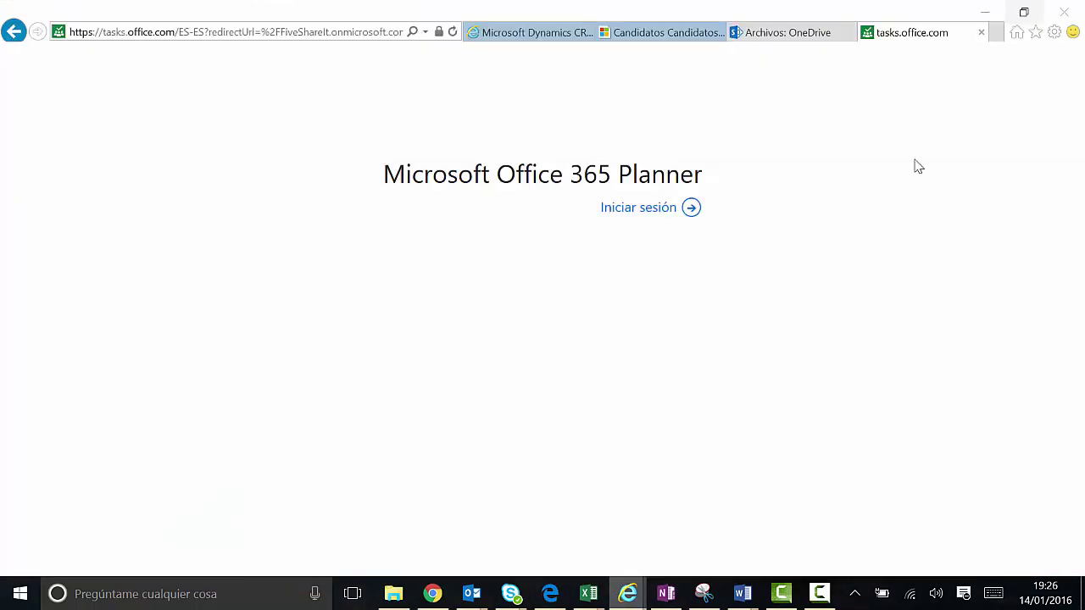
pyautogui.click(996, 33)
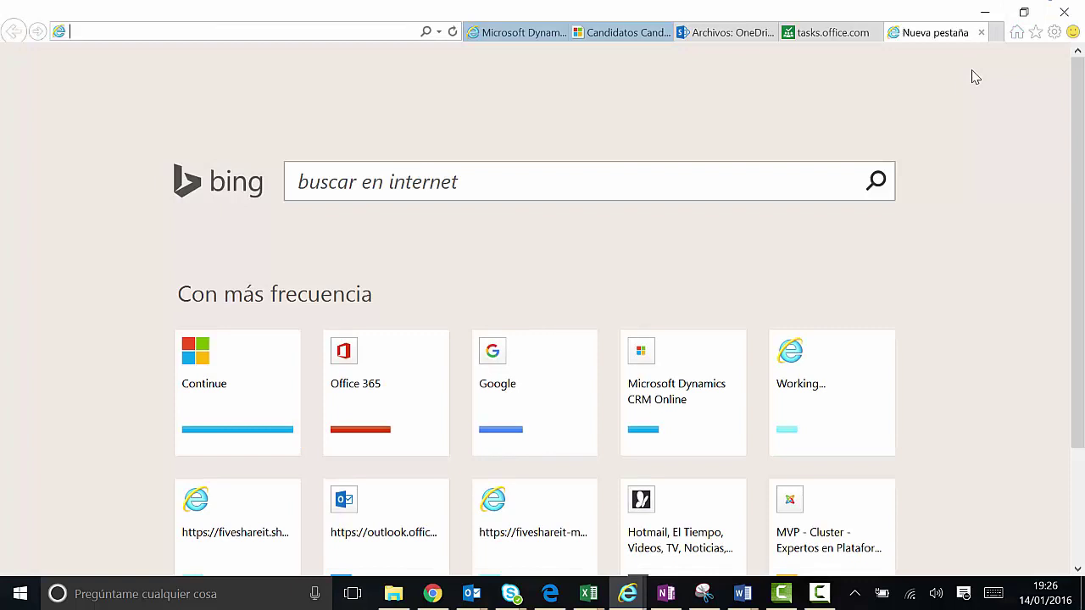
pyautogui.write('por')
pyautogui.press('Return')
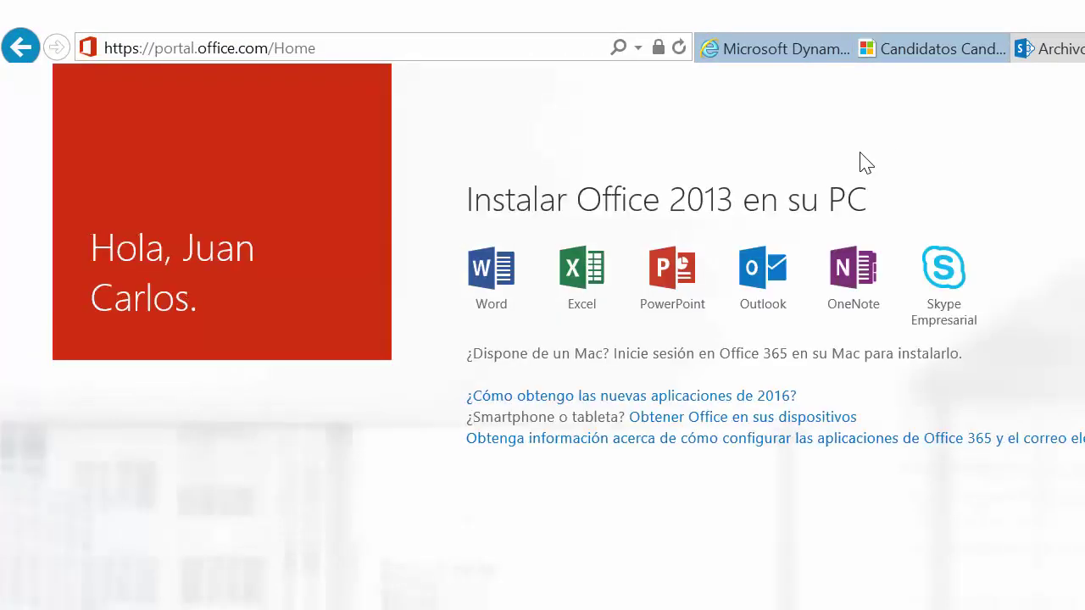
# Open the Eventos group's files in OneDrive, then bring up its library synchronization prompt and dismiss it
pyautogui.scroll(-2, 767, 381)
pyautogui.scroll(-2, 761, 381)
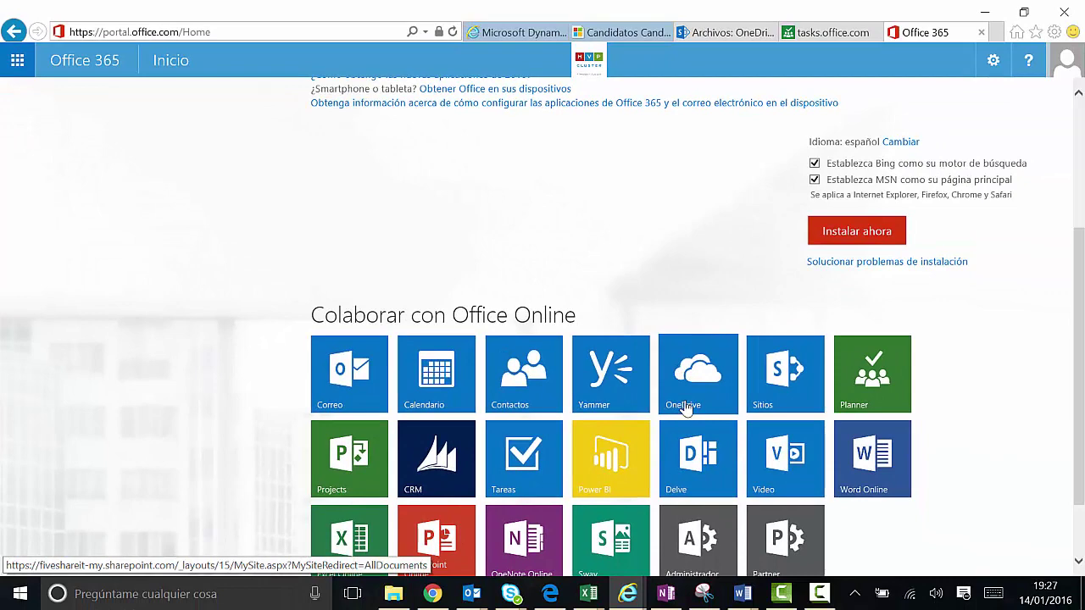
pyautogui.click(684, 405)
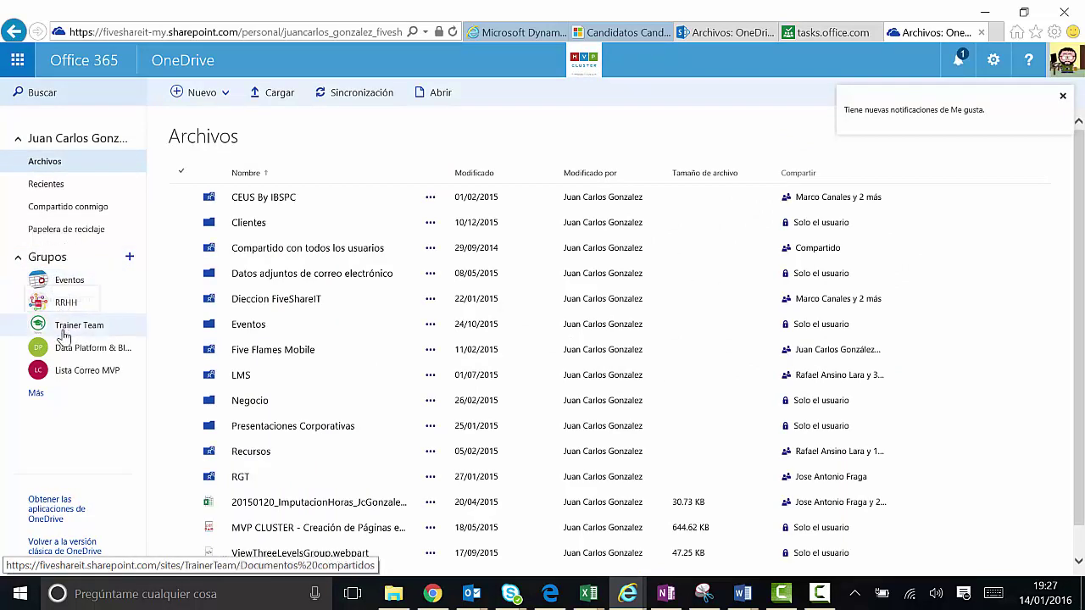
pyautogui.click(77, 284)
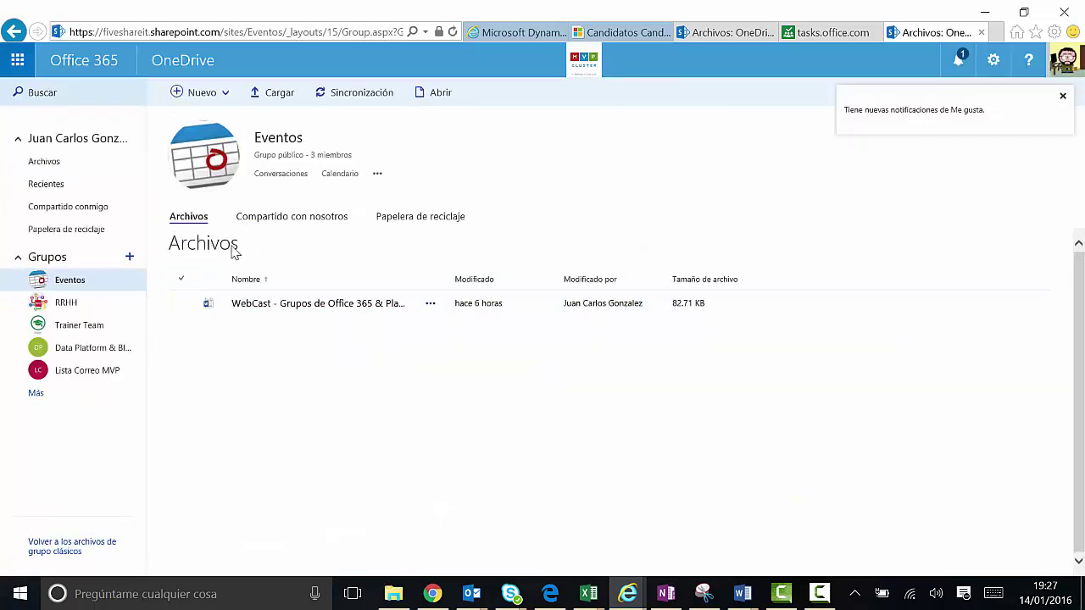
pyautogui.click(348, 104)
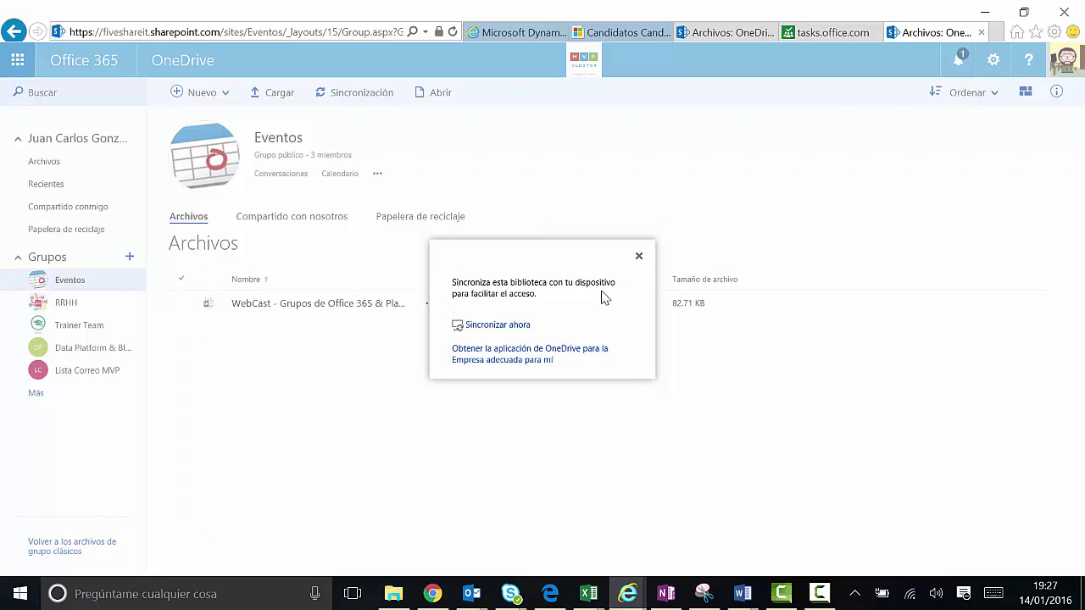
pyautogui.click(639, 256)
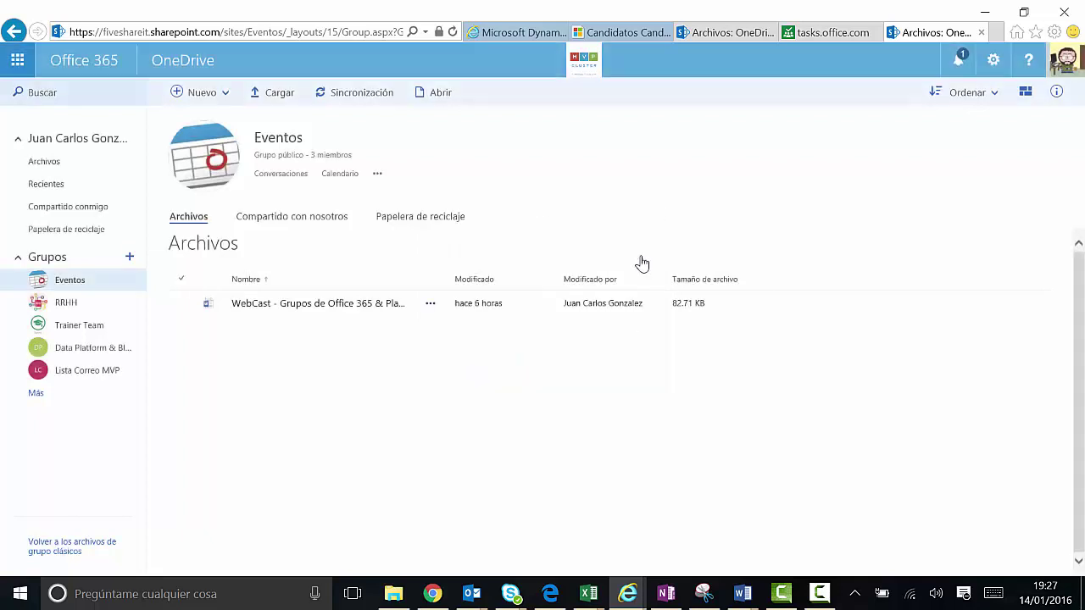
# Search Windows for "one" and launch the OneDrive para la Empresa application
pyautogui.click(78, 603)
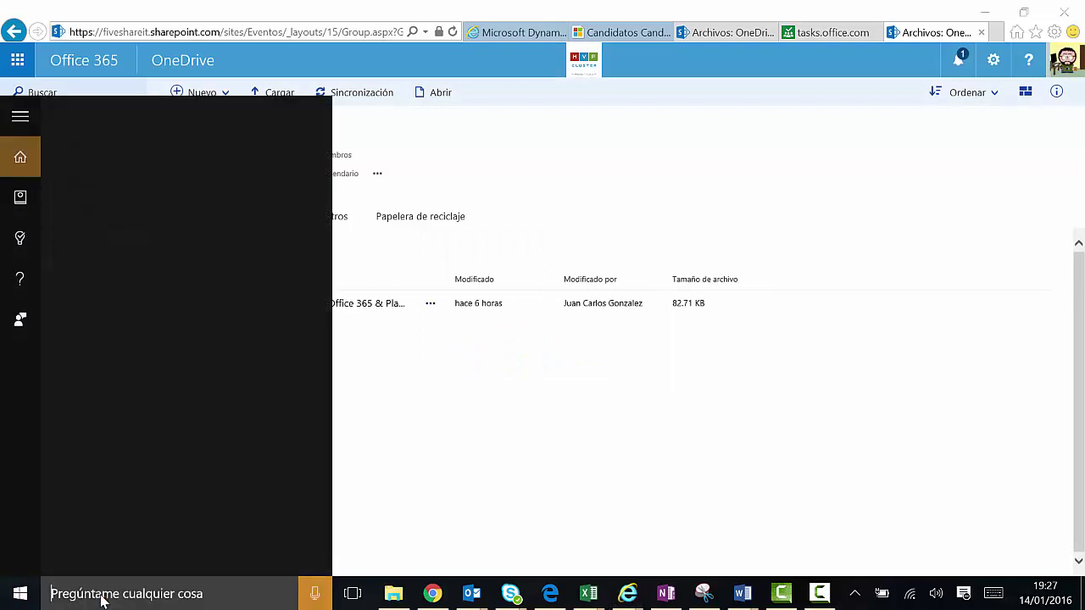
pyautogui.write('one')
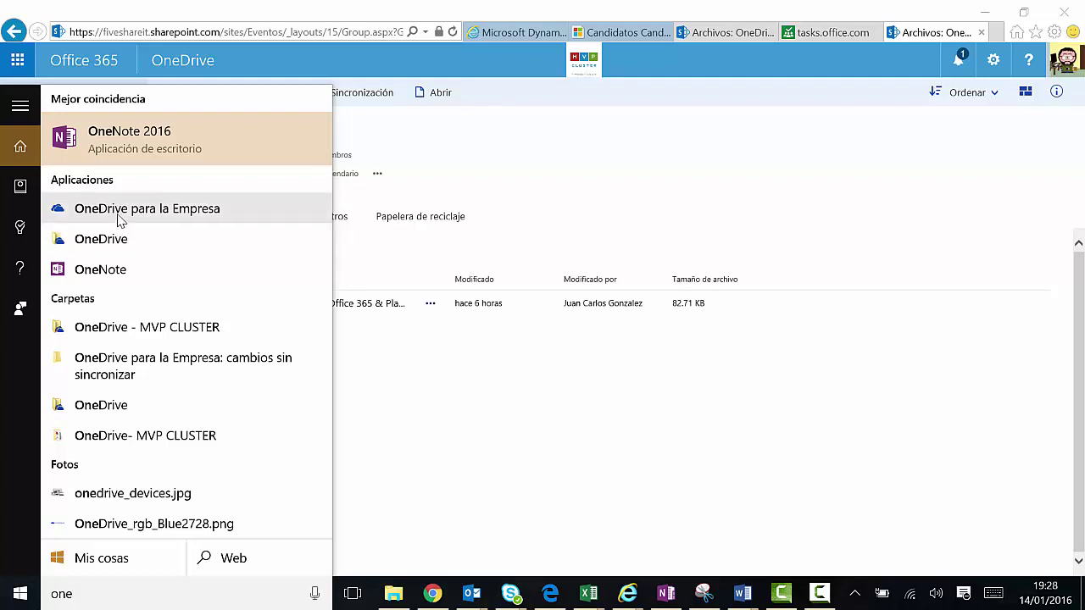
pyautogui.click(117, 218)
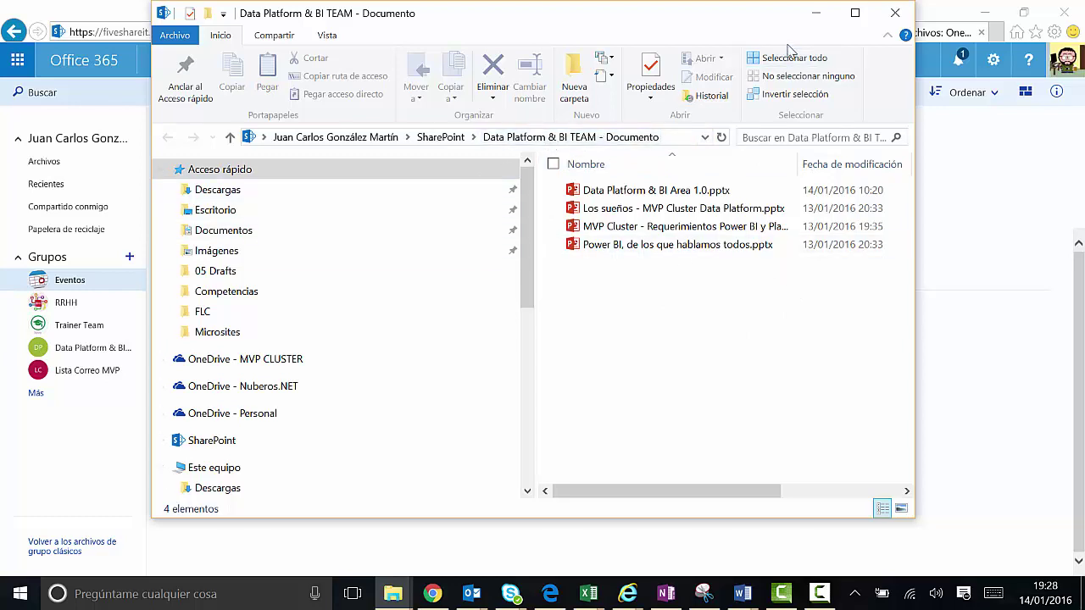
# Start synchronizing a new library from the OneDrive para la Empresa notification-area options
pyautogui.click(855, 593)
pyautogui.rightClick(872, 526)
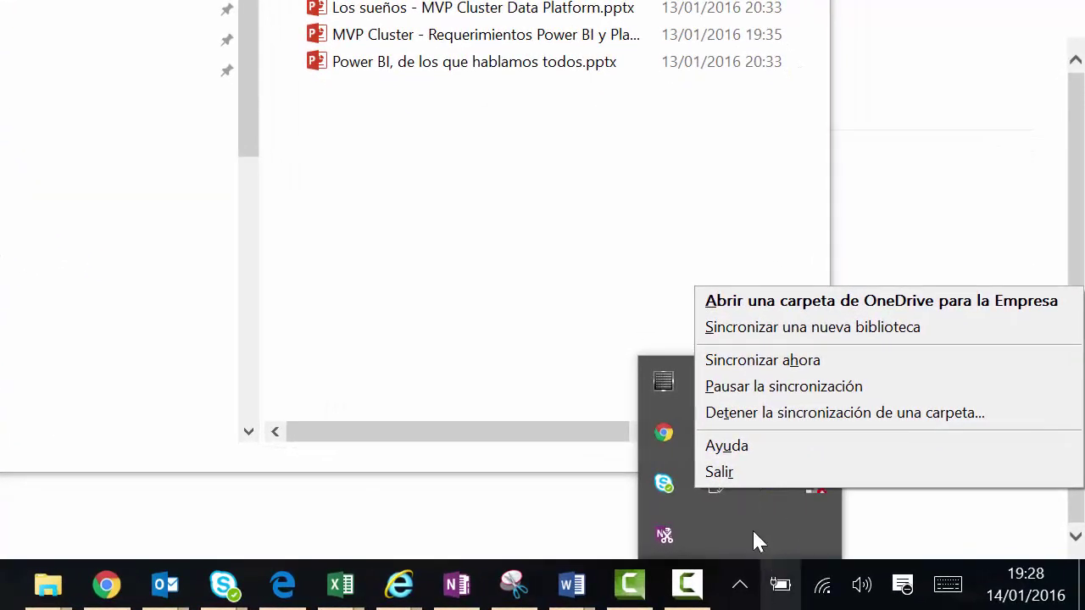
pyautogui.click(753, 538)
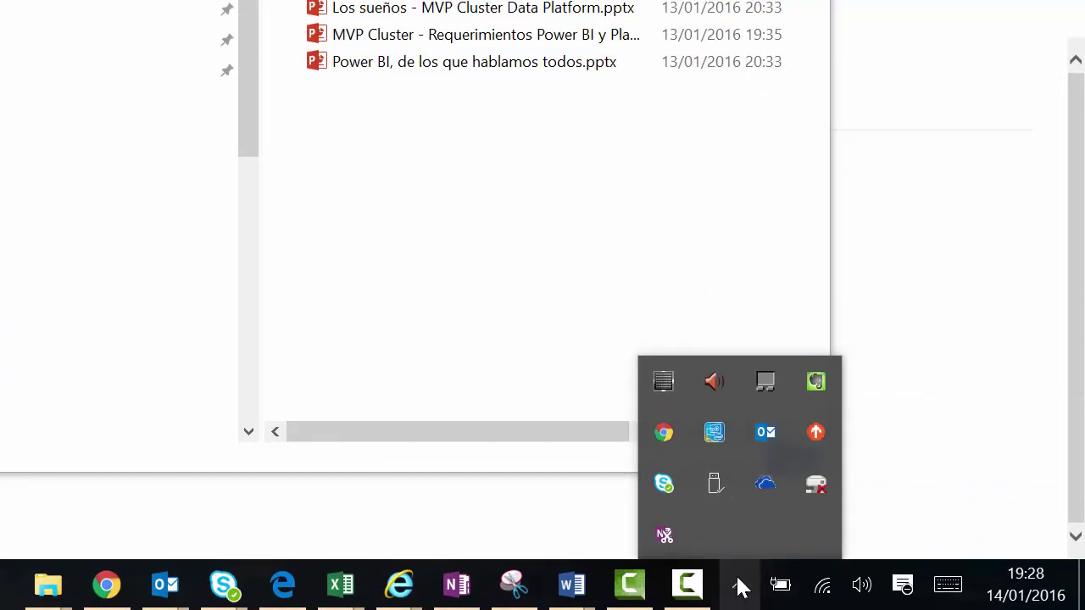
pyautogui.rightClick(763, 496)
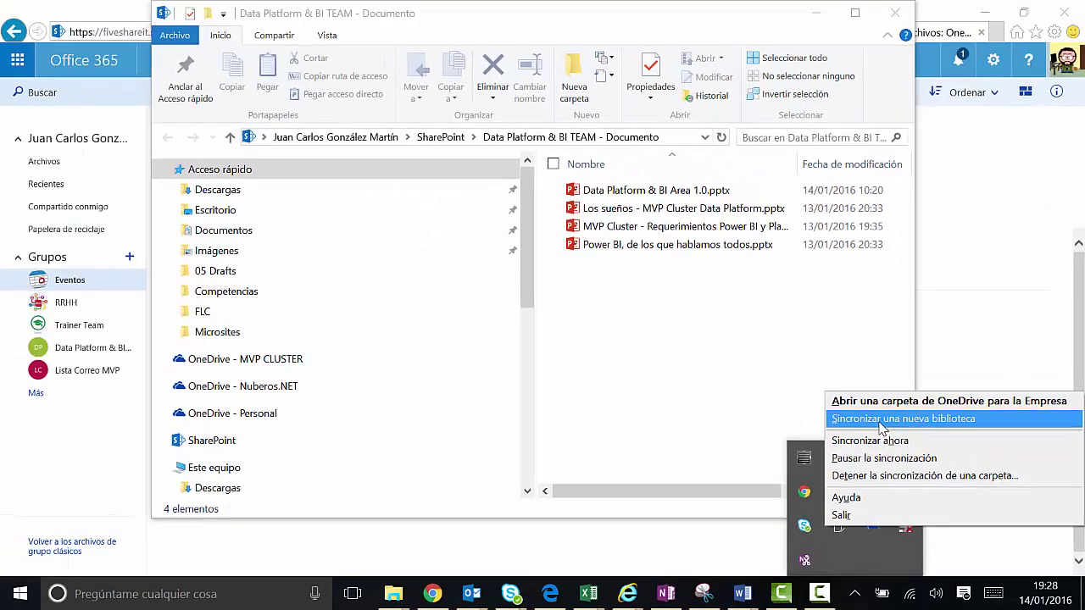
pyautogui.click(881, 419)
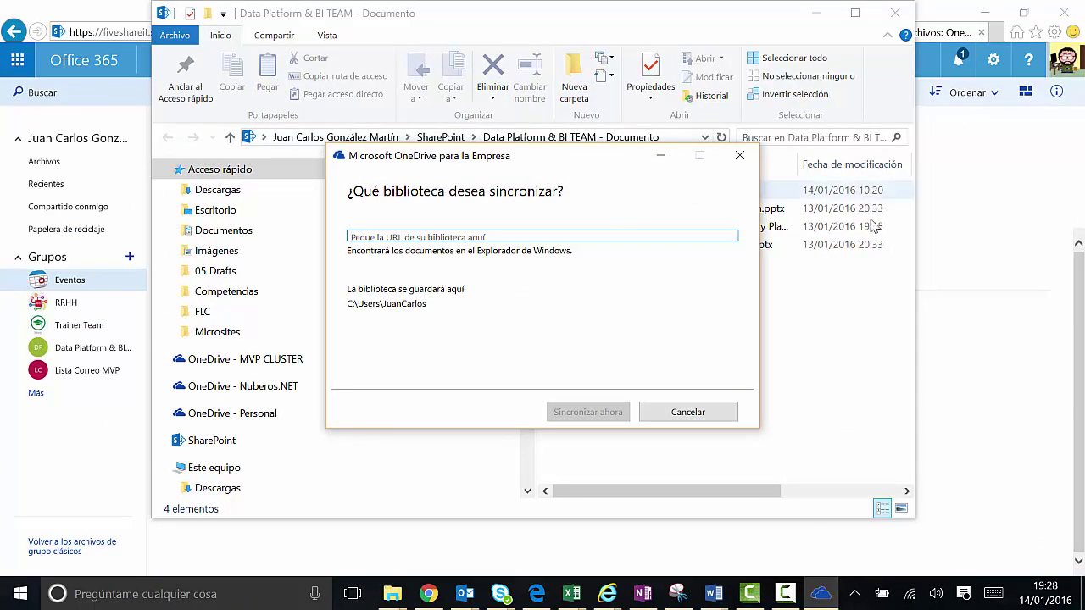
pyautogui.click(1002, 424)
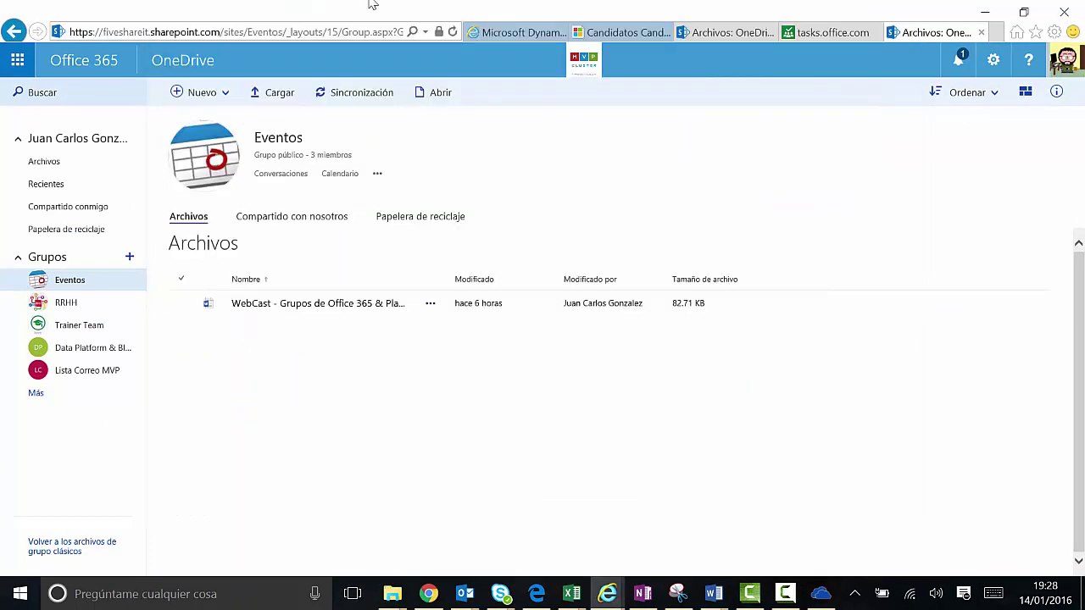
pyautogui.click(291, 35)
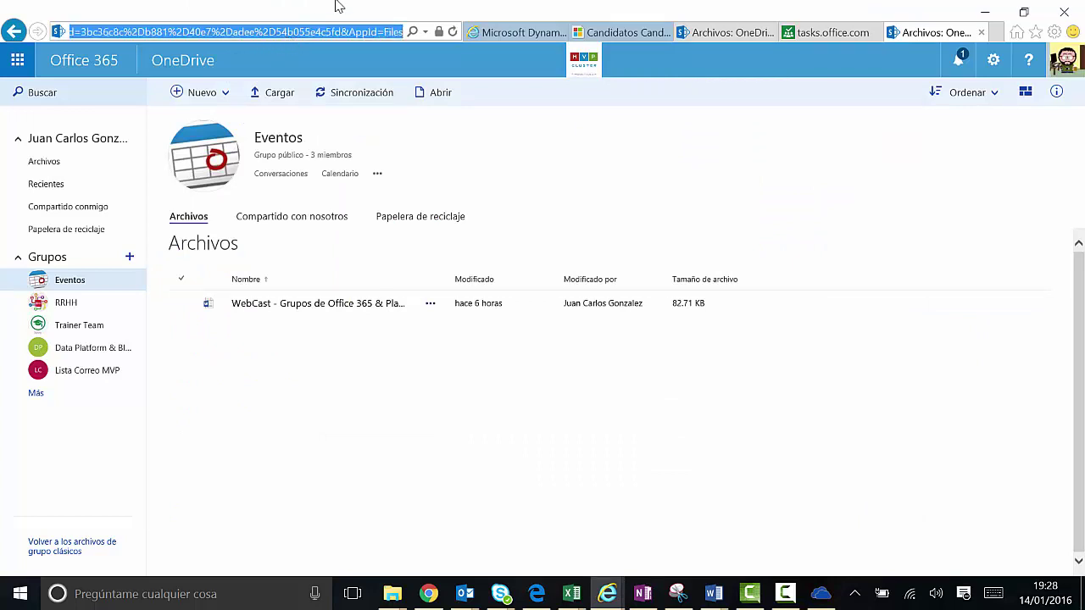
pyautogui.click(289, 47)
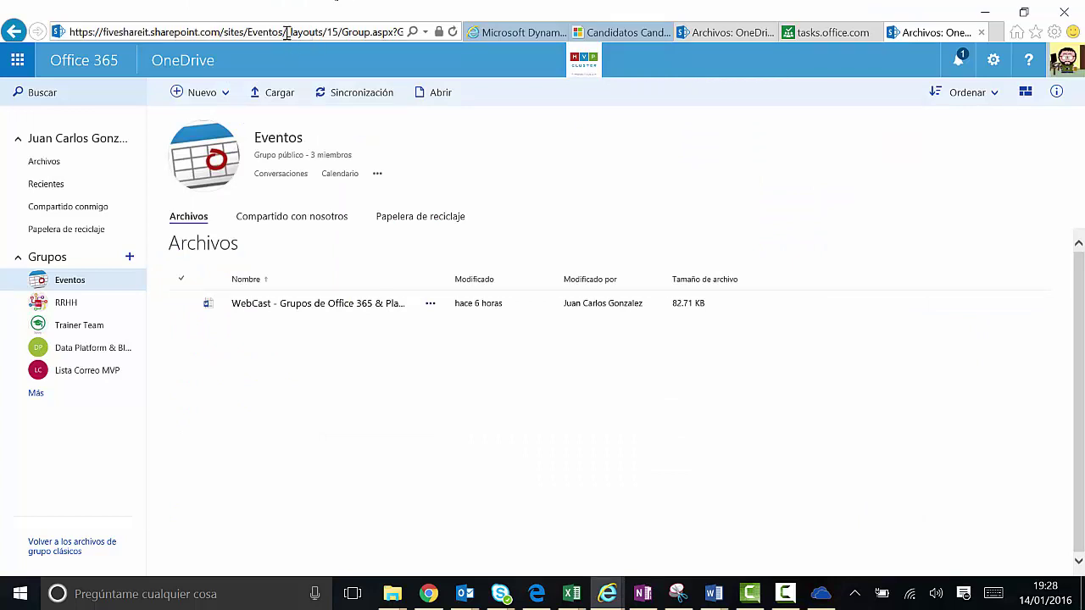
pyautogui.moveTo(287, 34); pyautogui.dragTo(70, 32)
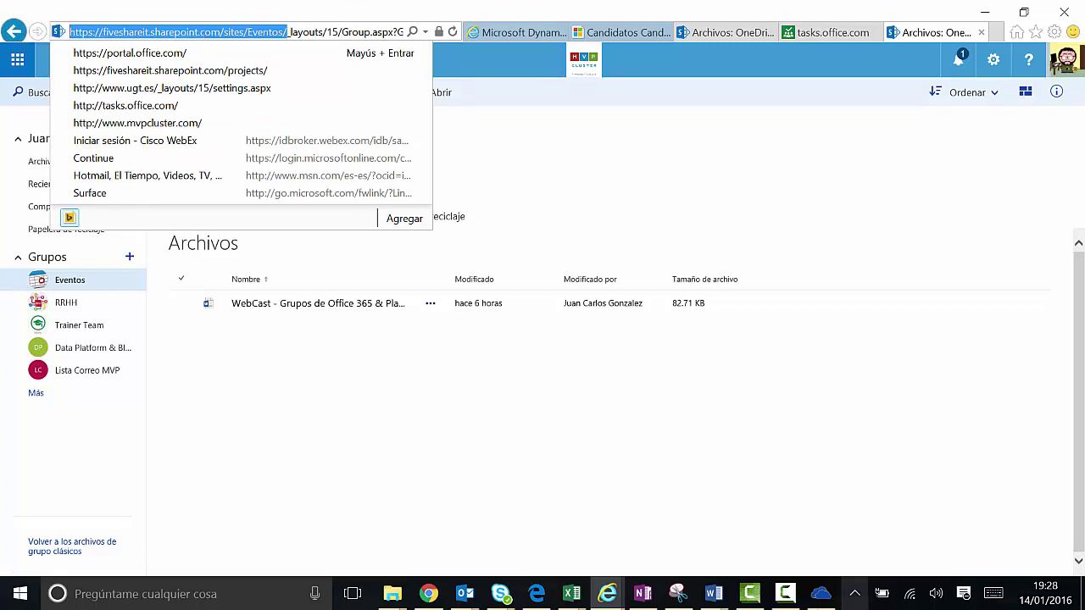
pyautogui.write('https://fiveshareit.sharepoint.com/sites/Eventos/')
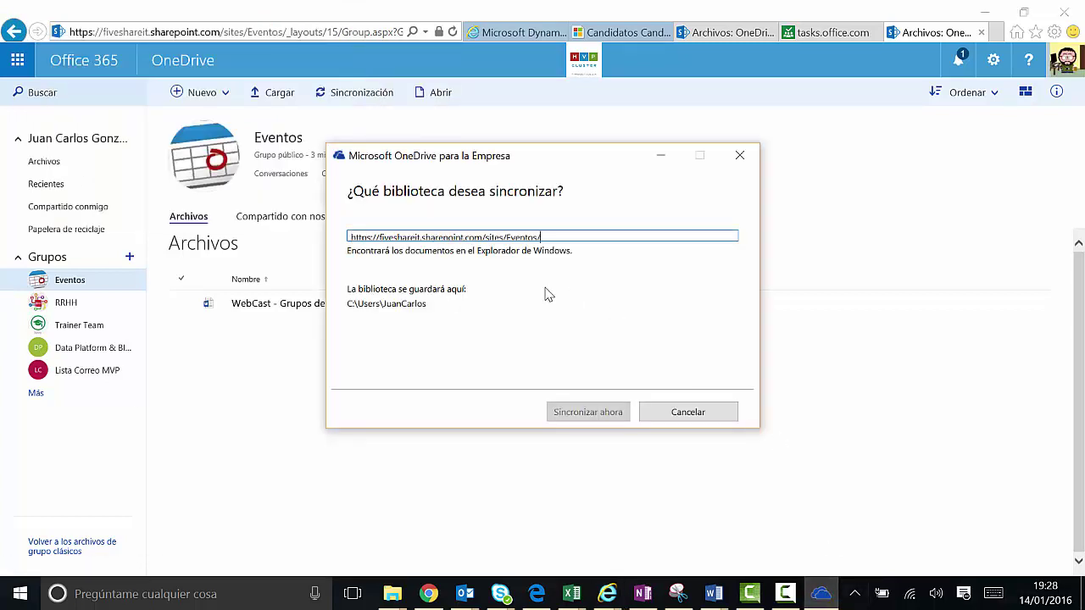
pyautogui.click(585, 413)
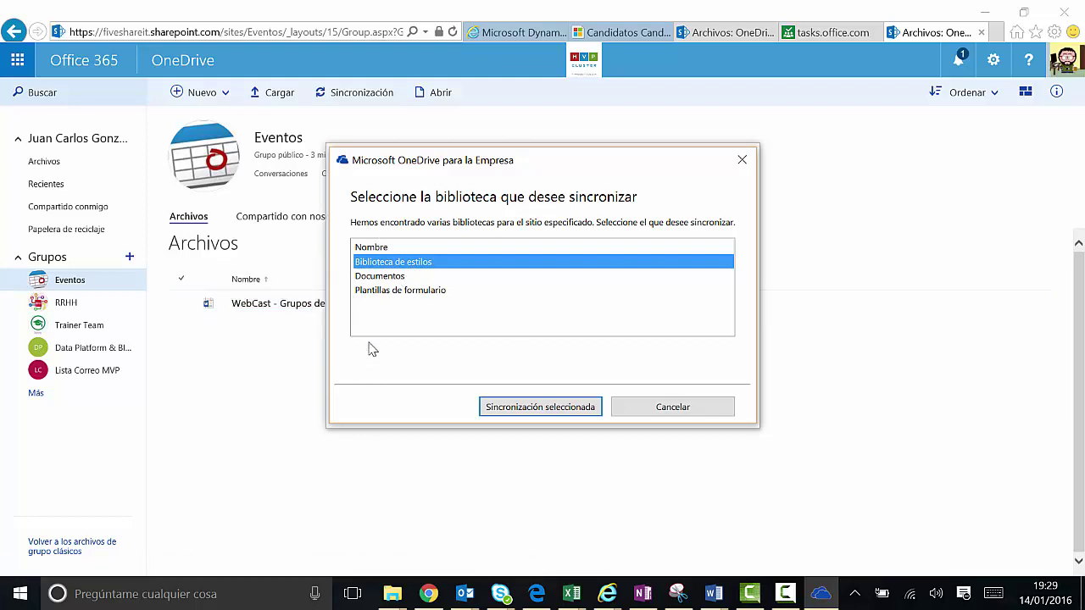
# Synchronize the Documentos library, show its local files and move the folder window off the group's page
pyautogui.click(387, 277)
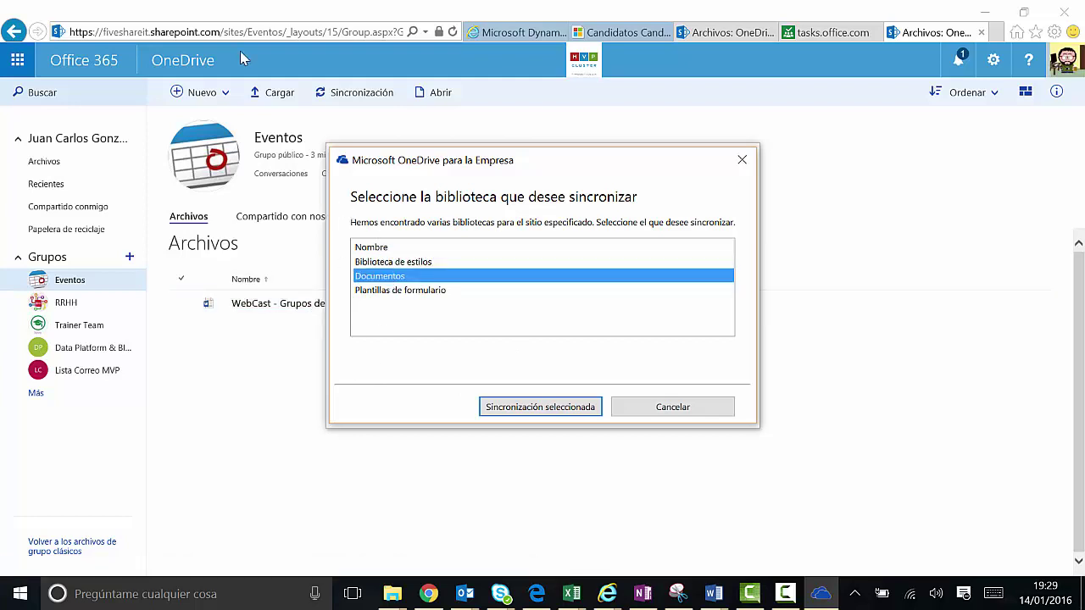
pyautogui.click(585, 408)
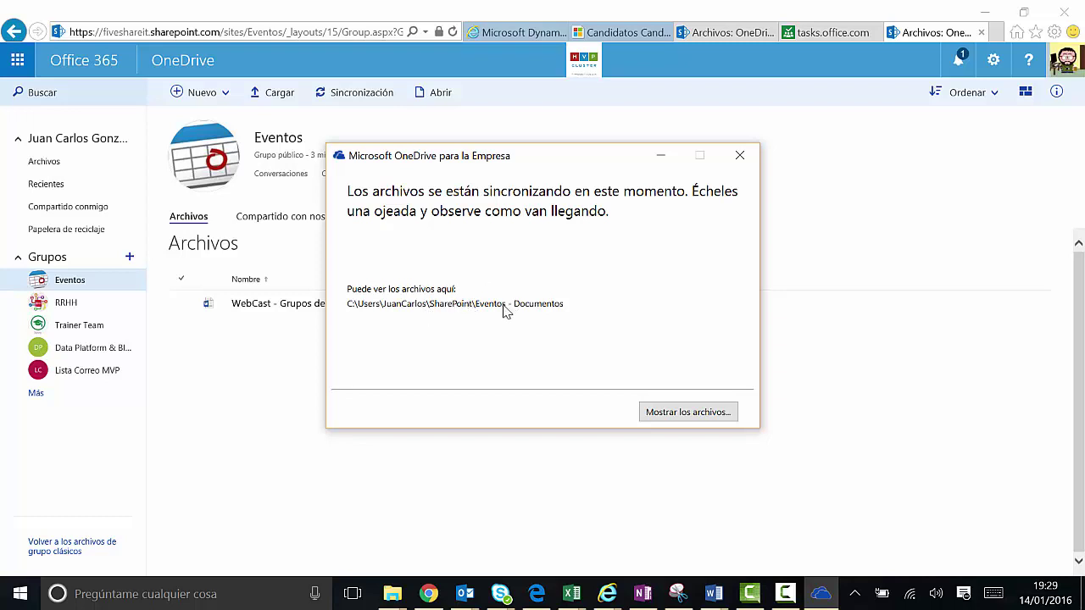
pyautogui.click(712, 414)
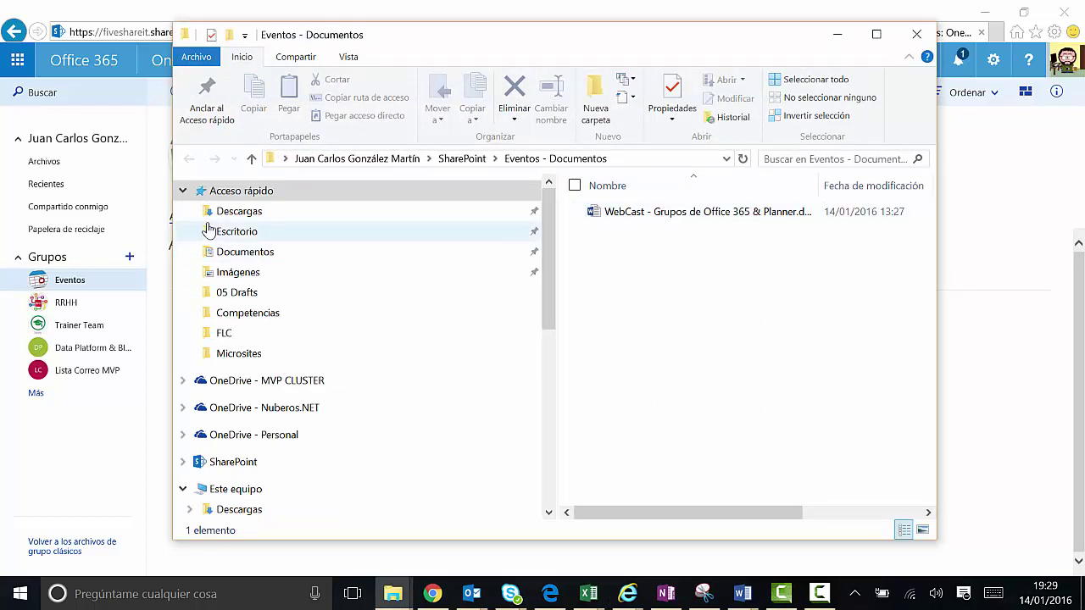
pyautogui.moveTo(470, 48); pyautogui.dragTo(555, 36)
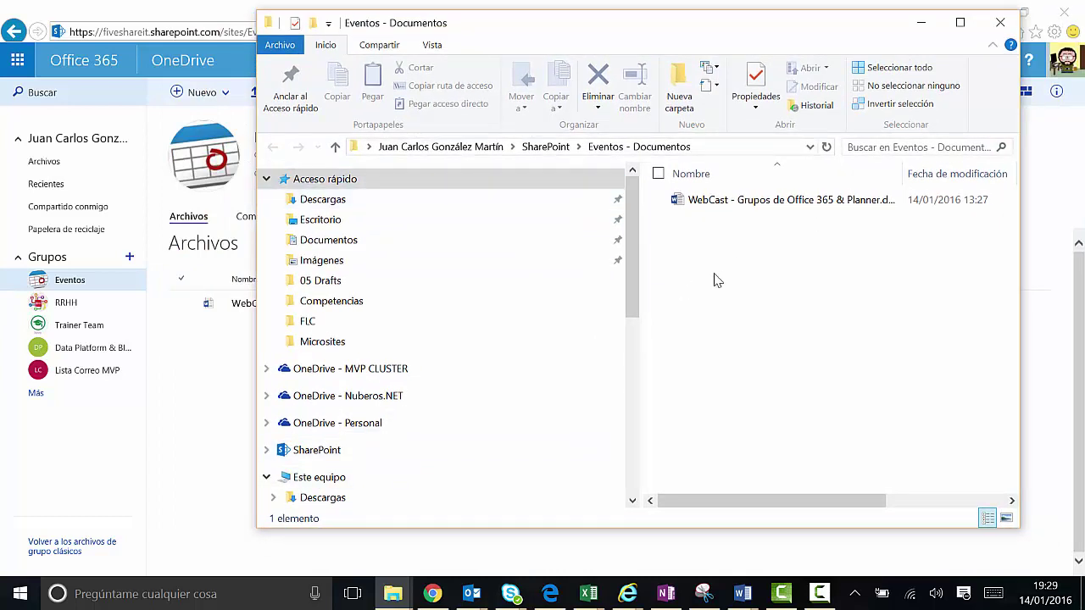
# In the other File Explorer window, go to 03 Docs and open 10 MVP, 04 Eventos, 96 ALM Office 365
pyautogui.click(397, 594)
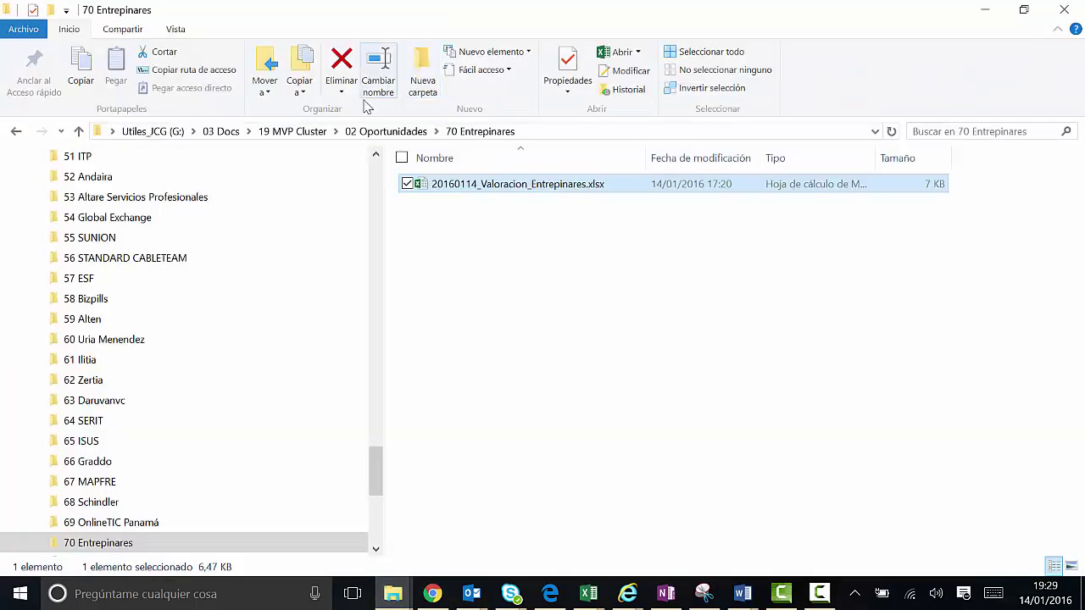
pyautogui.click(297, 131)
pyautogui.click(247, 132)
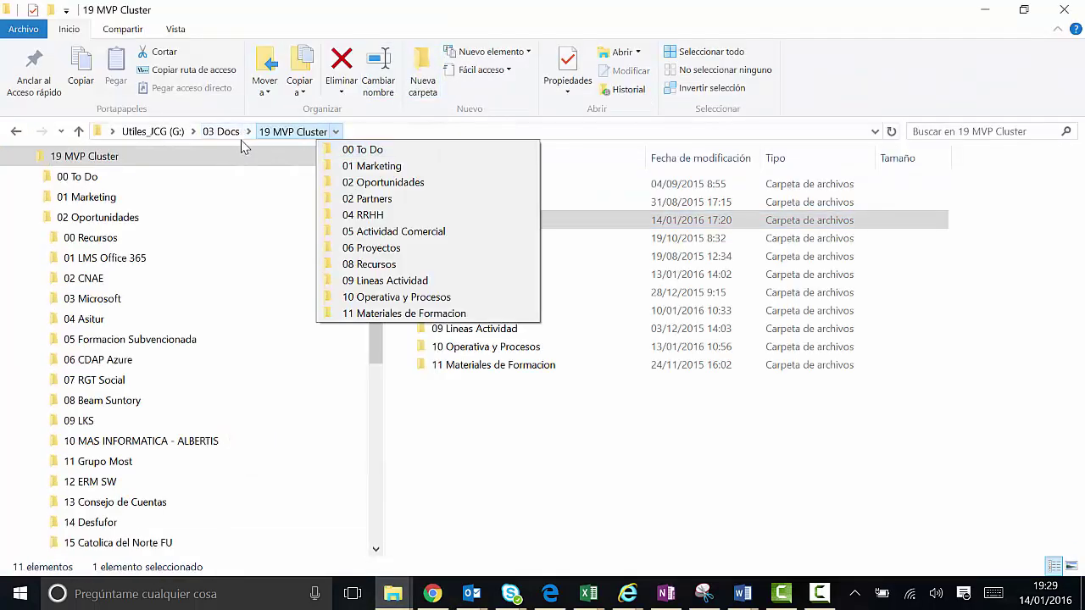
pyautogui.click(223, 132)
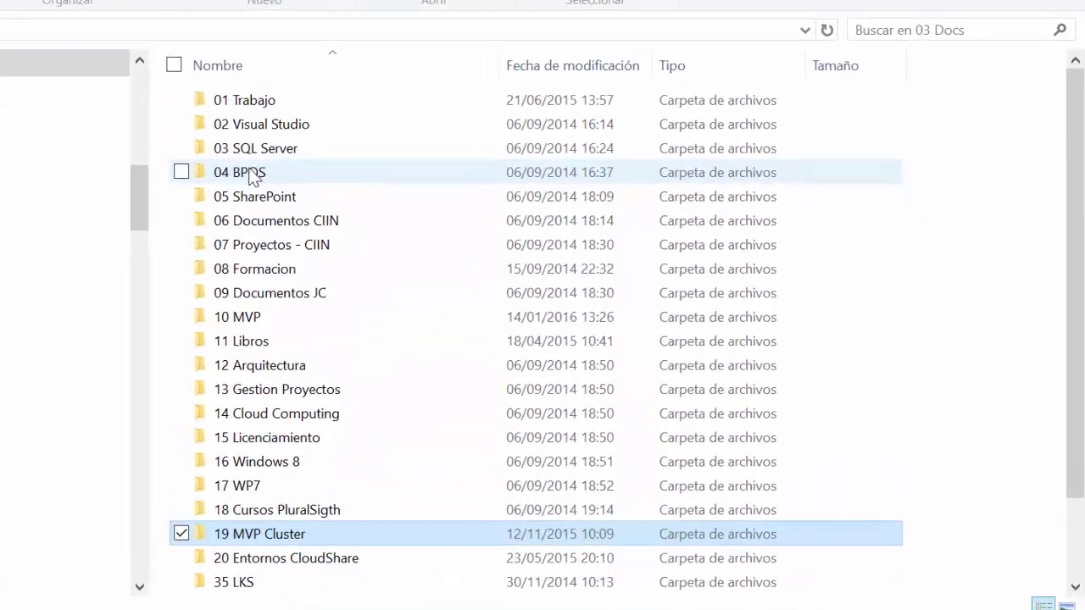
pyautogui.doubleClick(295, 318)
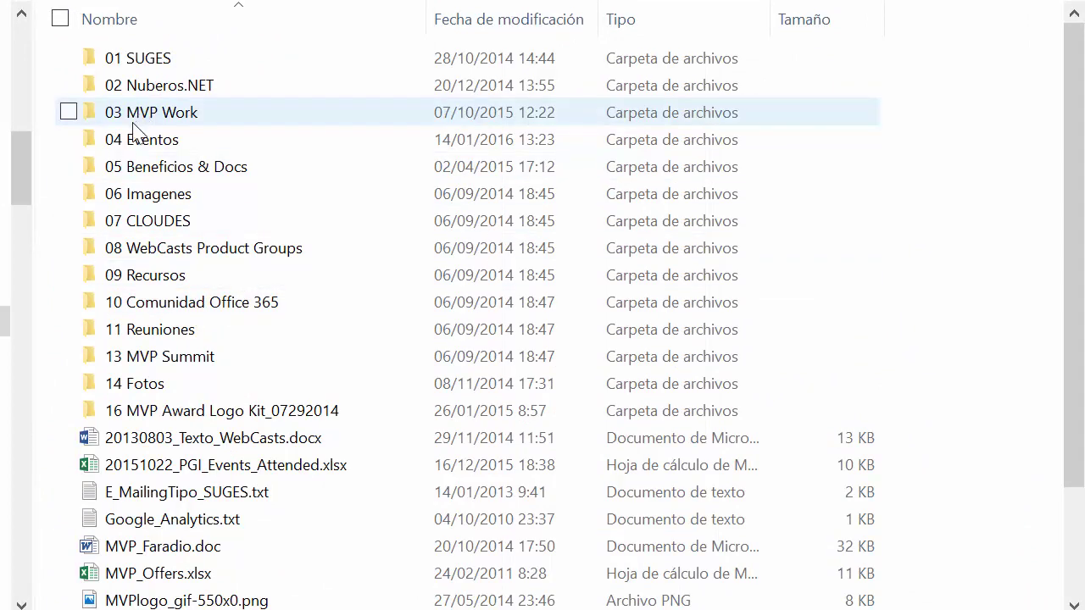
pyautogui.doubleClick(156, 141)
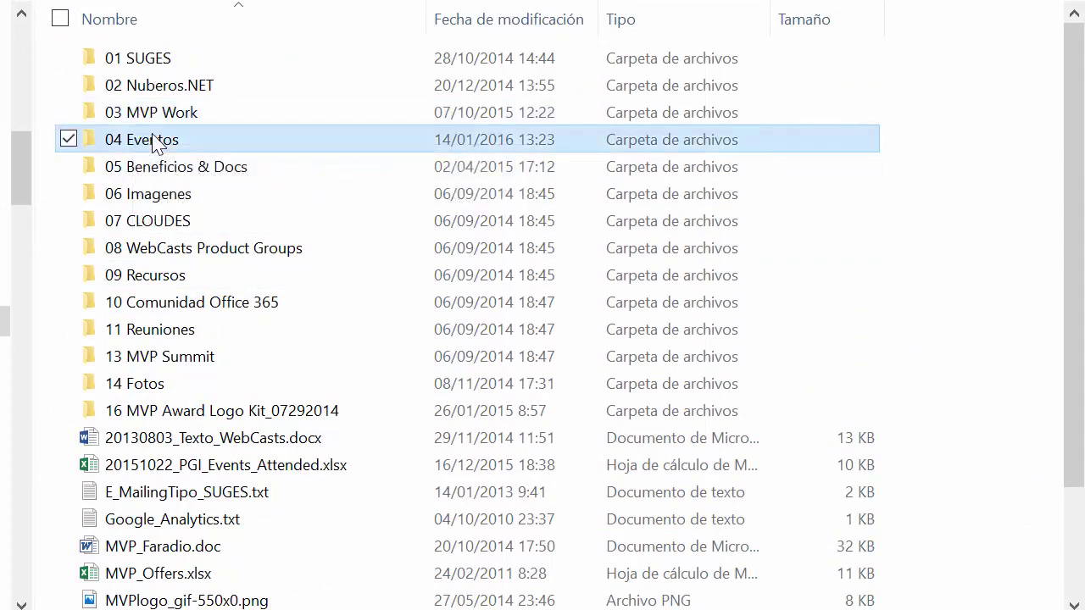
pyautogui.scroll(-20, 334, 248)
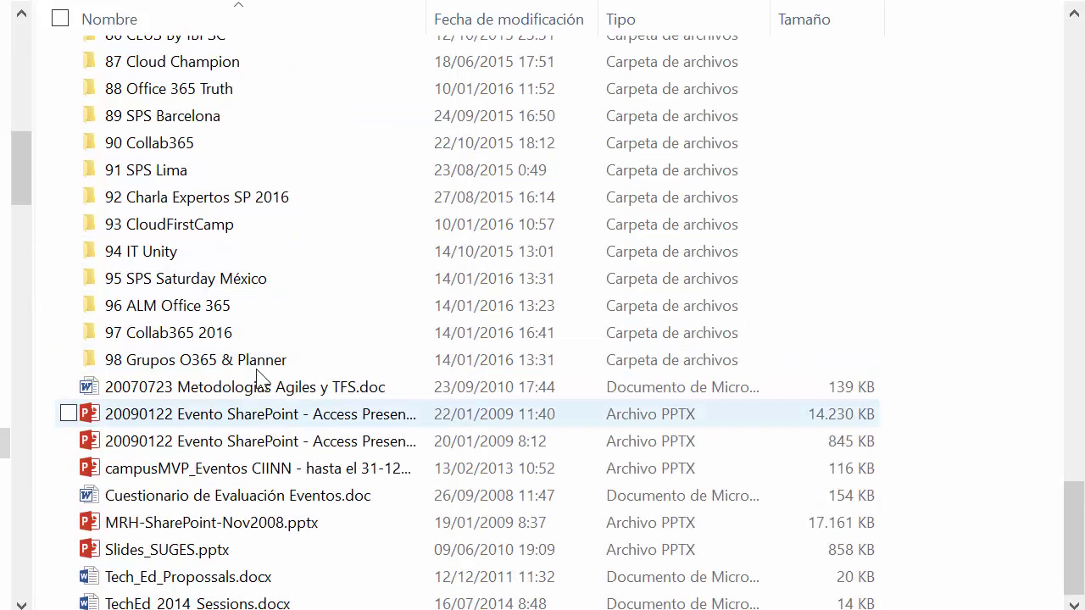
pyautogui.doubleClick(235, 312)
# Copy 20150219_Pie_WebCast.png and the "Como gestionar el ciclo de vida (ALM)" Word document from 96 ALM Office 365 into the synchronized Eventos - Documentos folder
pyautogui.rightClick(298, 92)
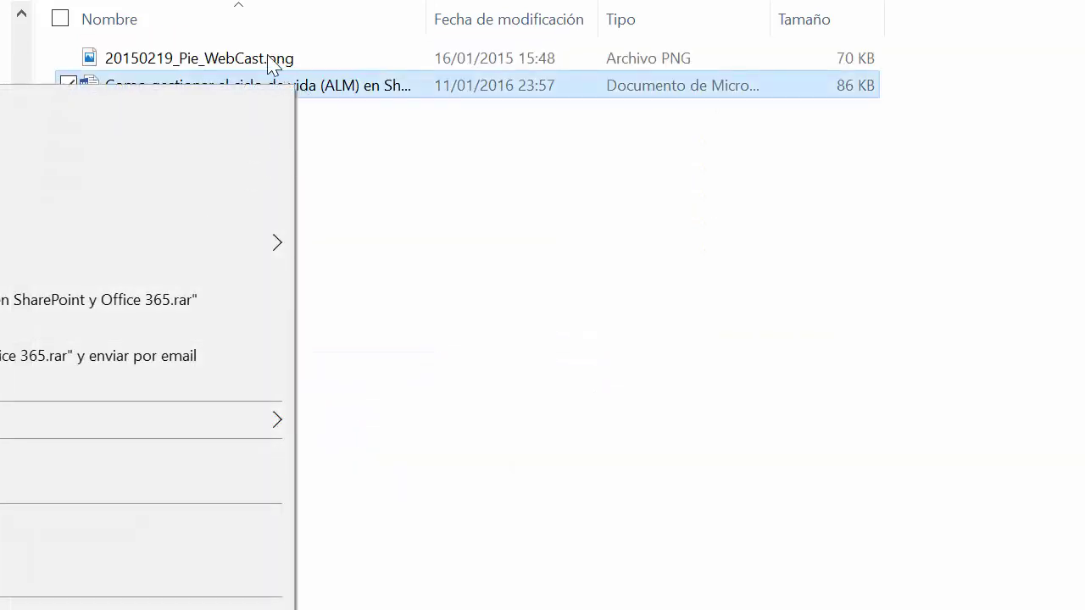
pyautogui.click(109, 59)
pyautogui.click(70, 86)
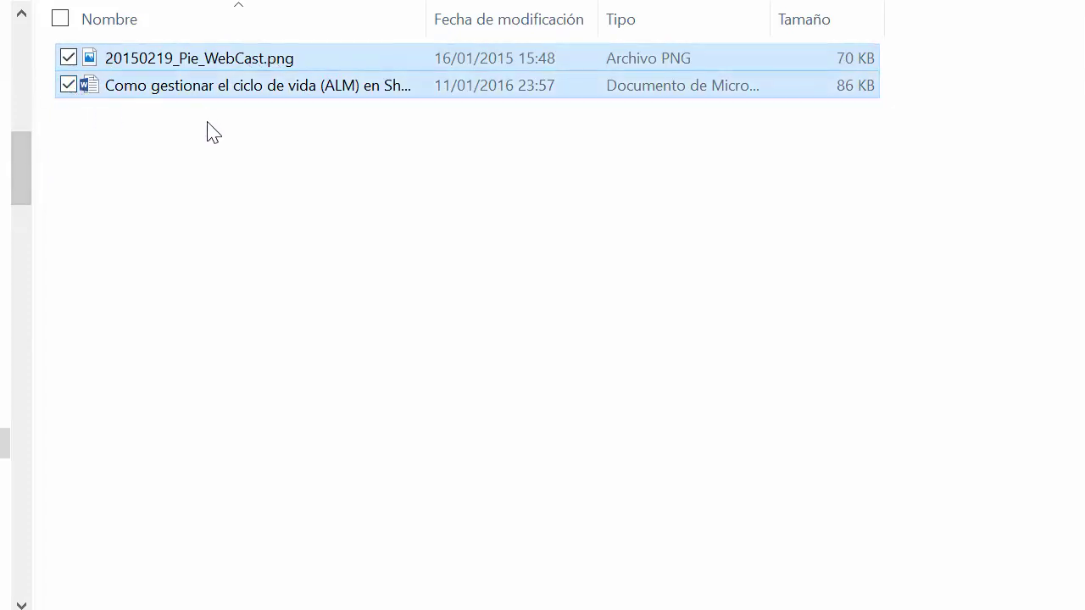
pyautogui.moveTo(392, 594)
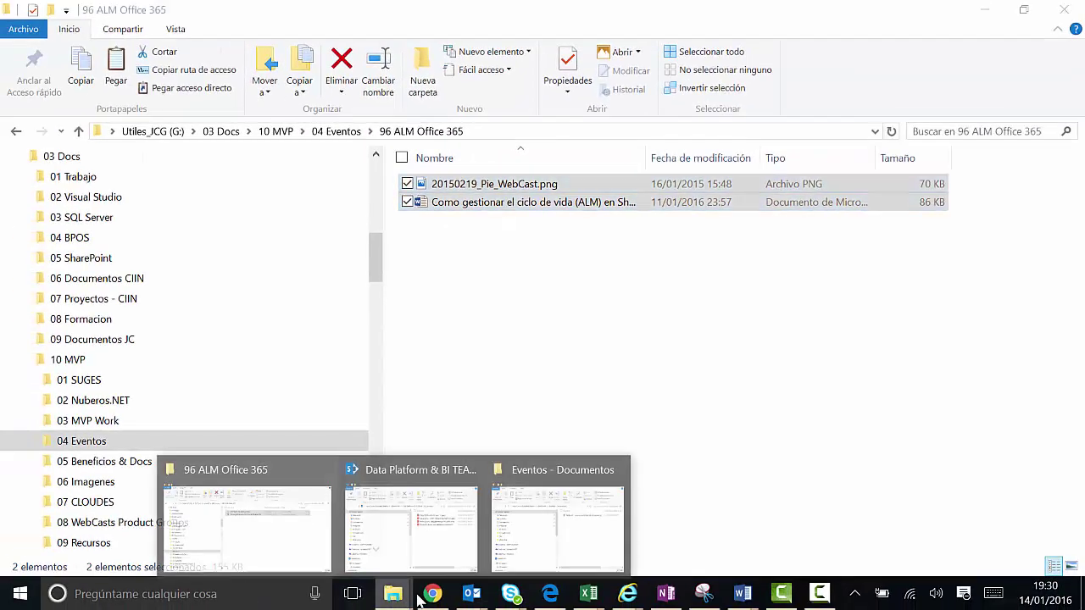
pyautogui.moveTo(547, 555)
pyautogui.click(412, 543)
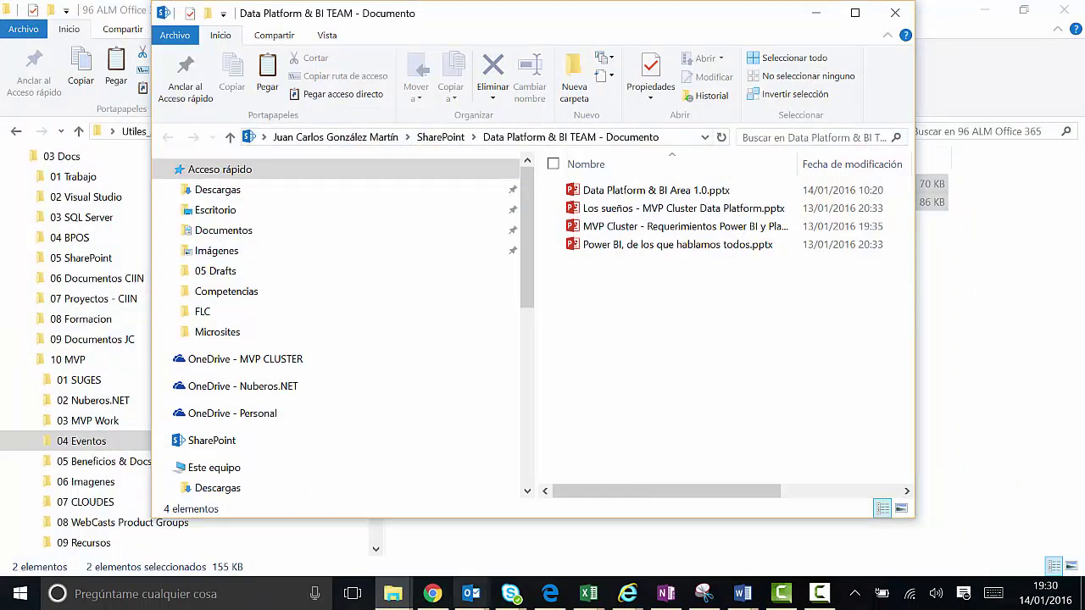
pyautogui.moveTo(395, 593)
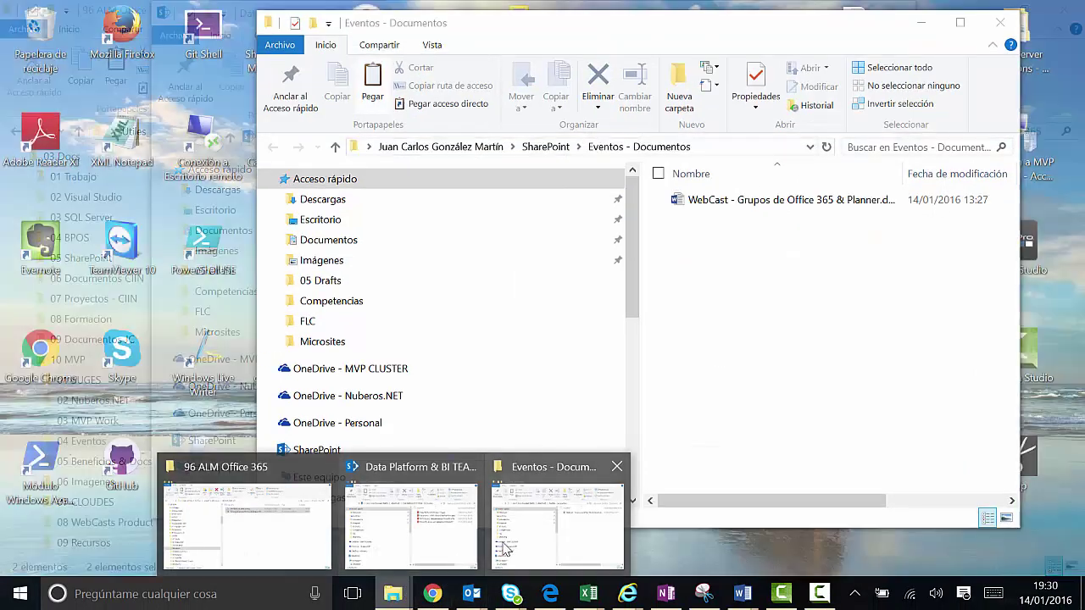
pyautogui.click(504, 549)
pyautogui.rightClick(753, 295)
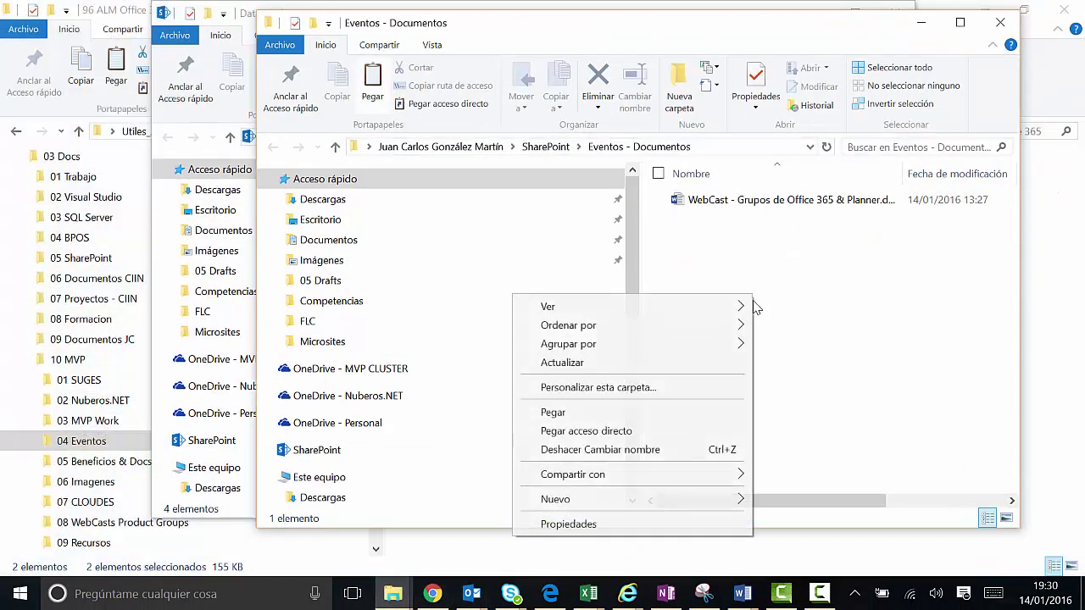
pyautogui.click(591, 412)
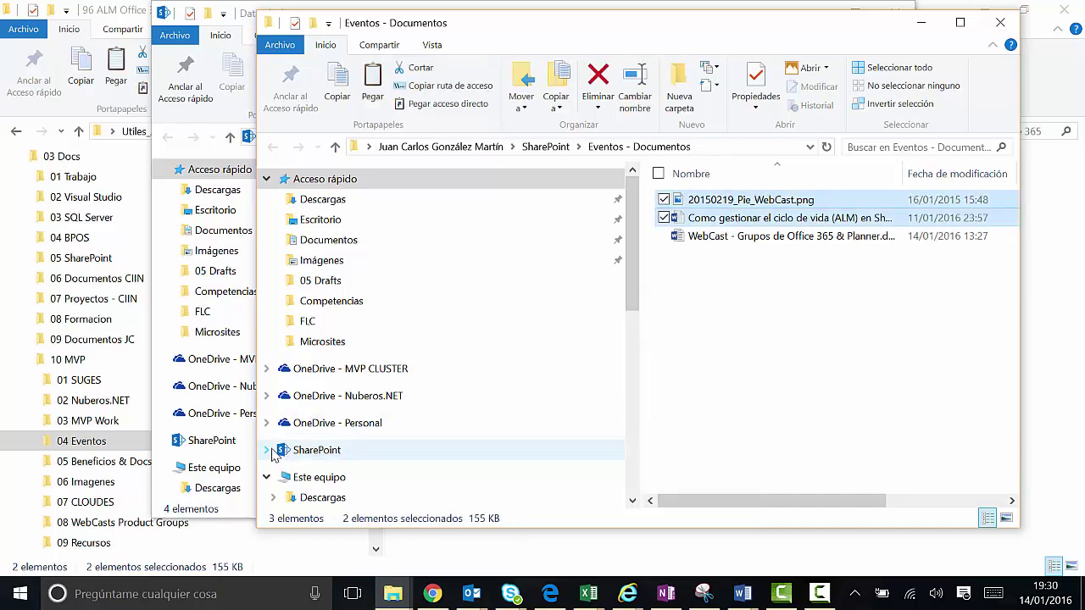
# Expand SharePoint in the folder tree, view the Eventos - Documentos contents and return to the list of synchronized SharePoint libraries
pyautogui.click(268, 451)
pyautogui.scroll(-2, 487, 426)
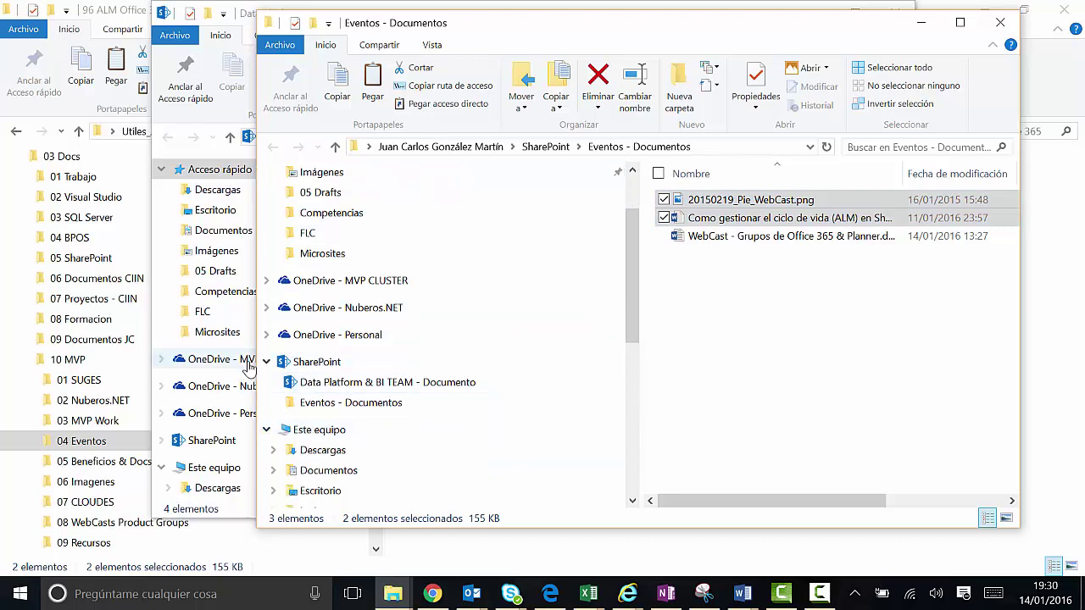
pyautogui.click(305, 385)
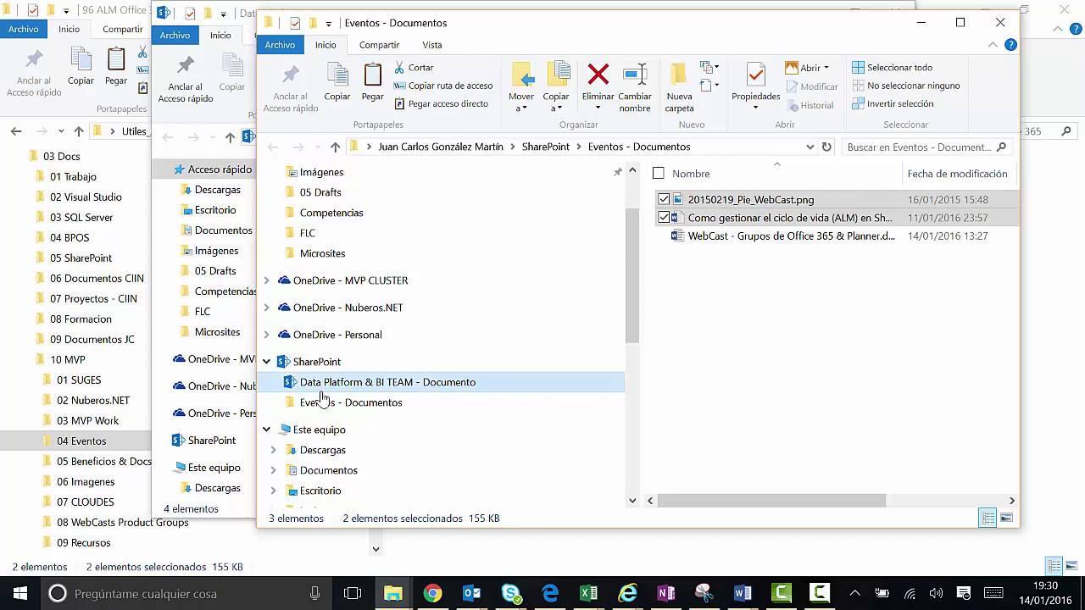
pyautogui.click(337, 411)
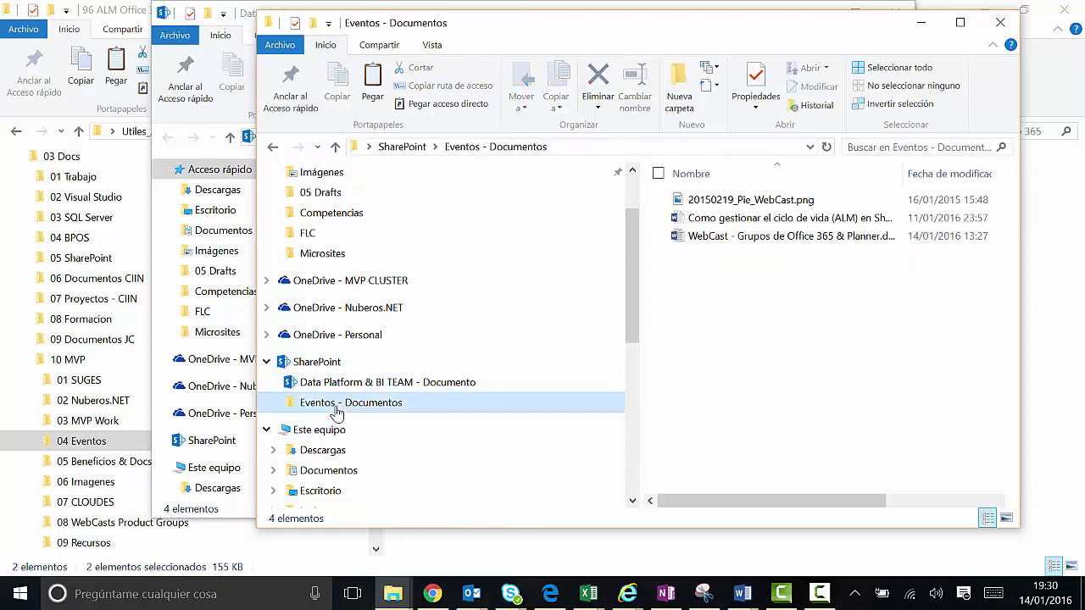
pyautogui.click(326, 362)
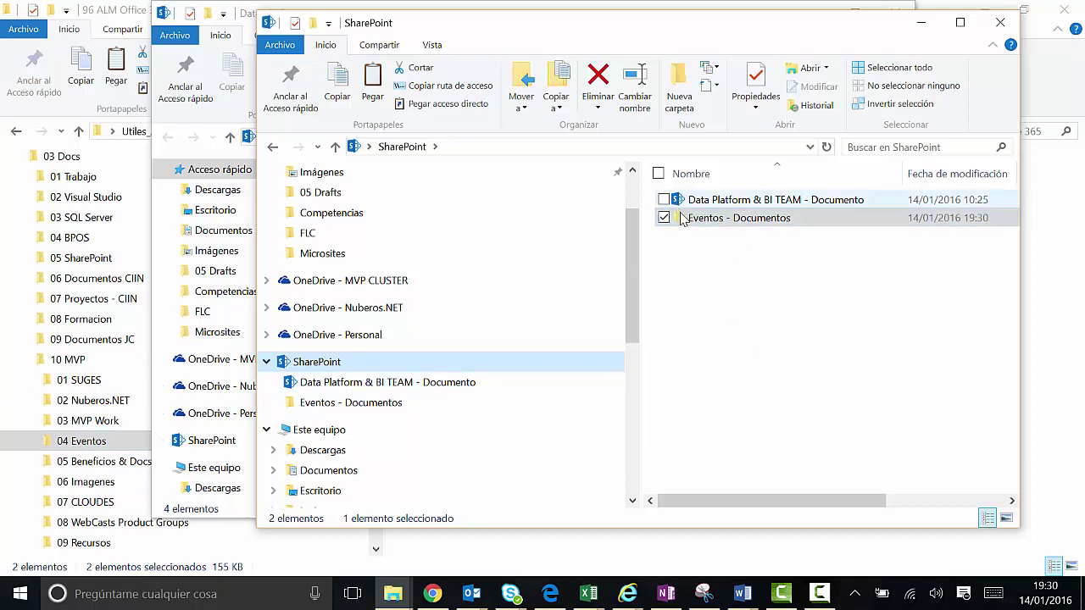
# Examine the OneDrive para la Empresa options of the Eventos - Documentos folder, close them and look over the OneDrive locations in the folder tree
pyautogui.rightClick(716, 222)
pyautogui.moveTo(465, 222)
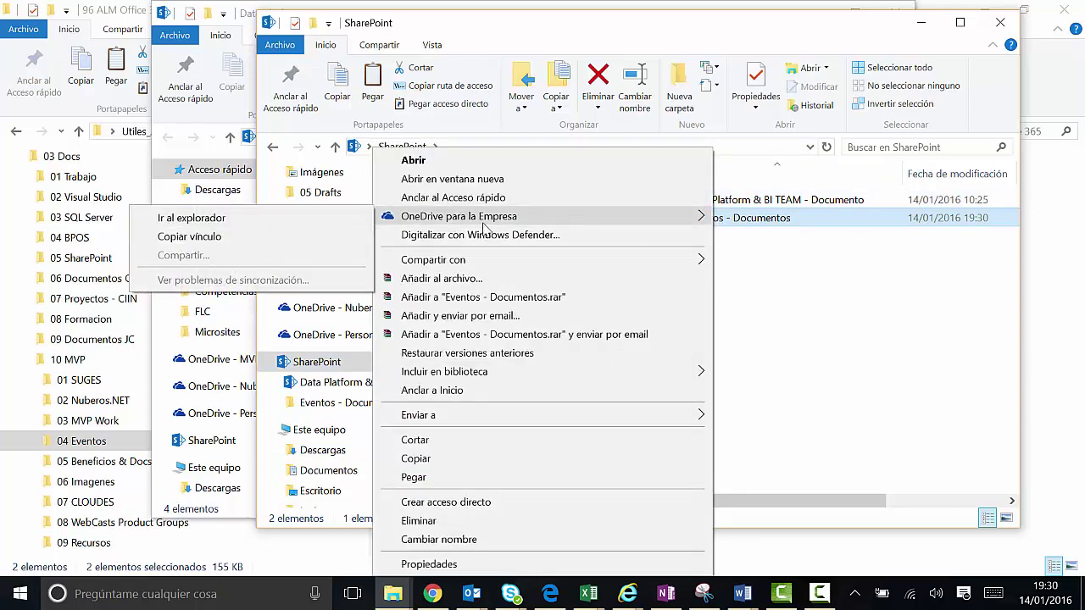
pyautogui.click(872, 293)
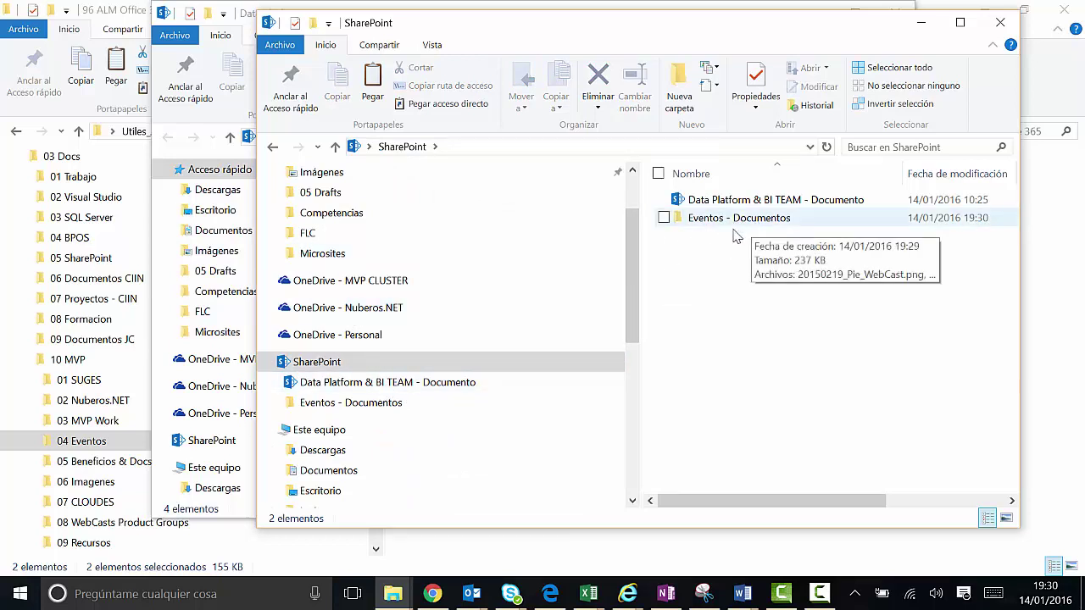
pyautogui.moveTo(729, 224)
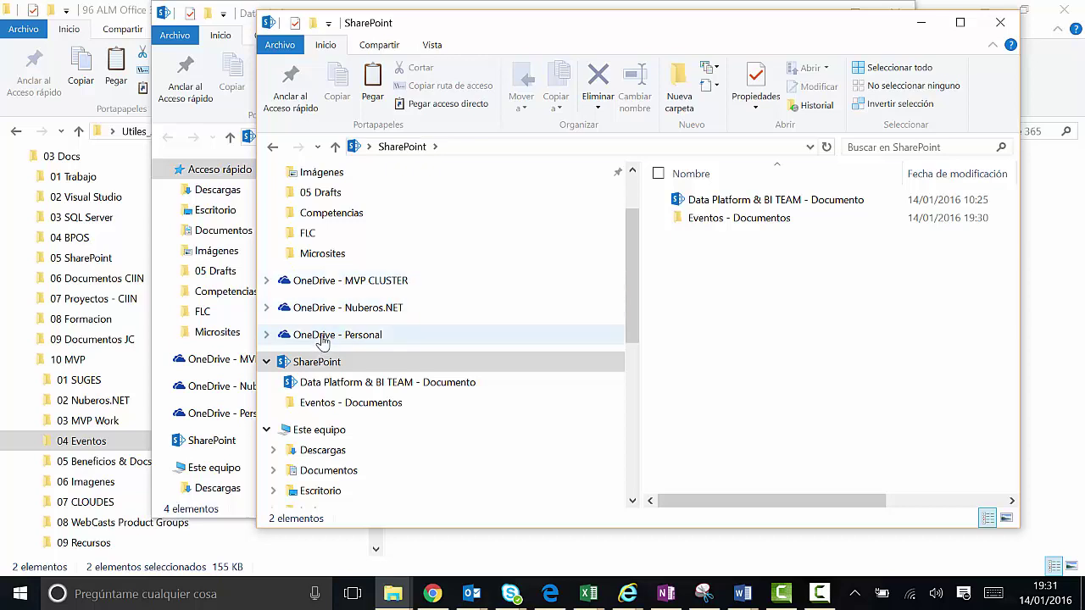
pyautogui.scroll(1, 337, 317)
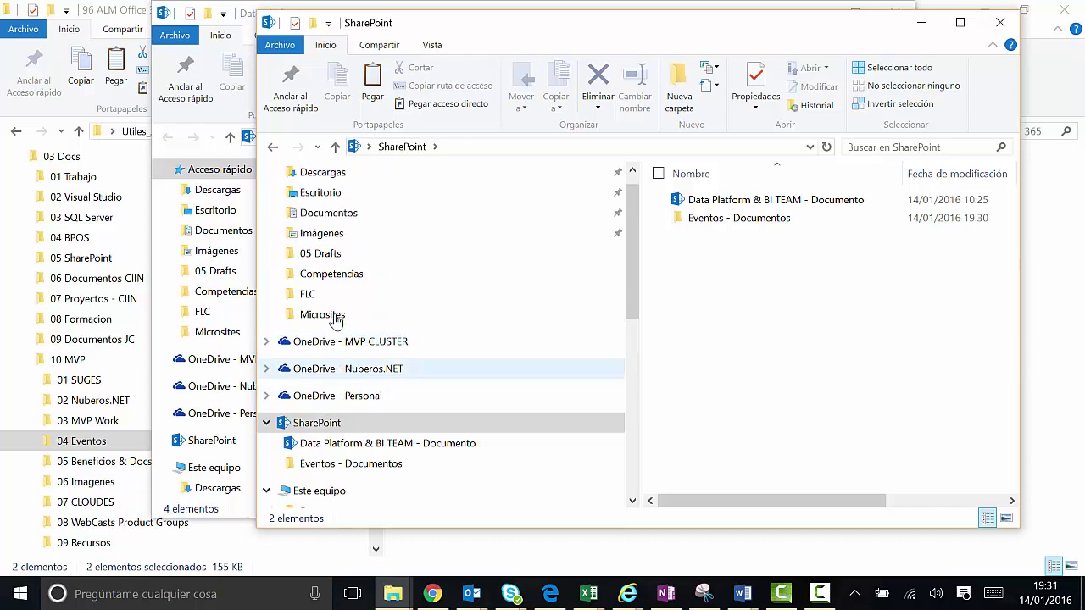
pyautogui.scroll(-1, 339, 305)
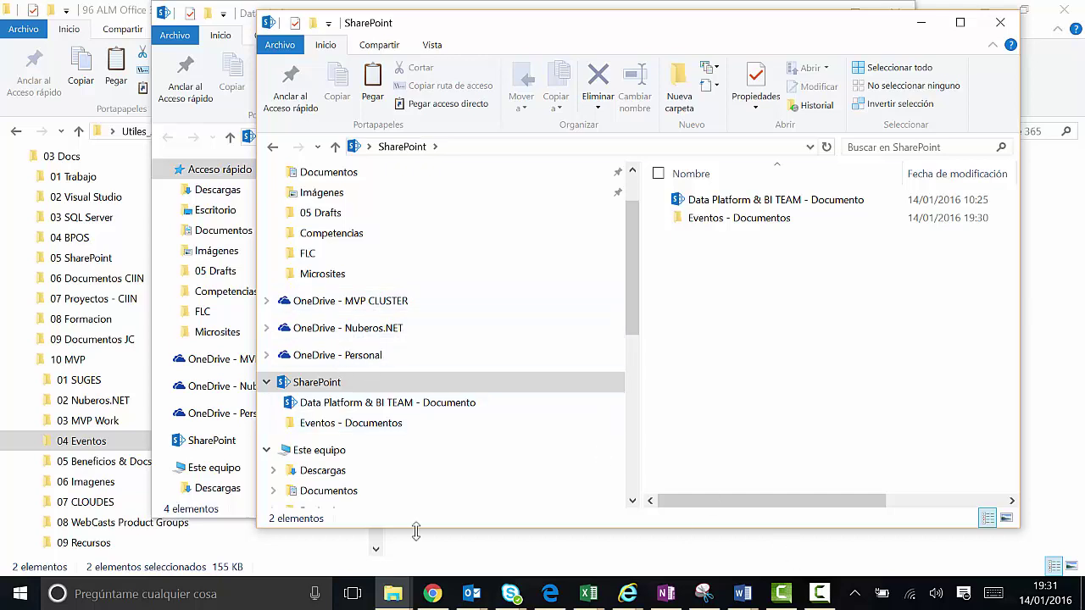
# Search Windows for "one" and start the OneDrive application
pyautogui.click(142, 597)
pyautogui.write('one')
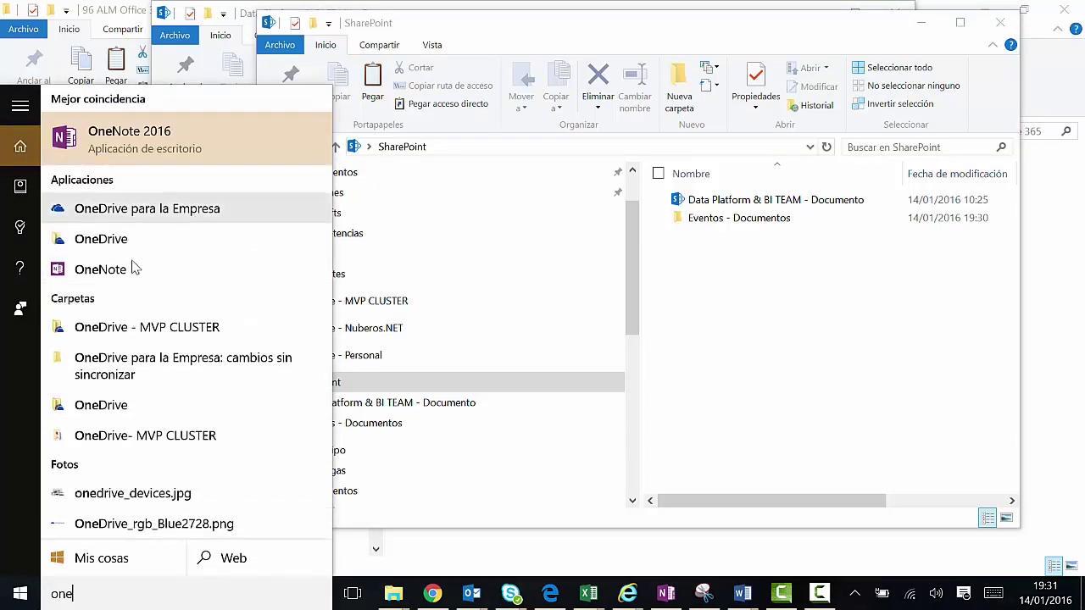
pyautogui.click(116, 241)
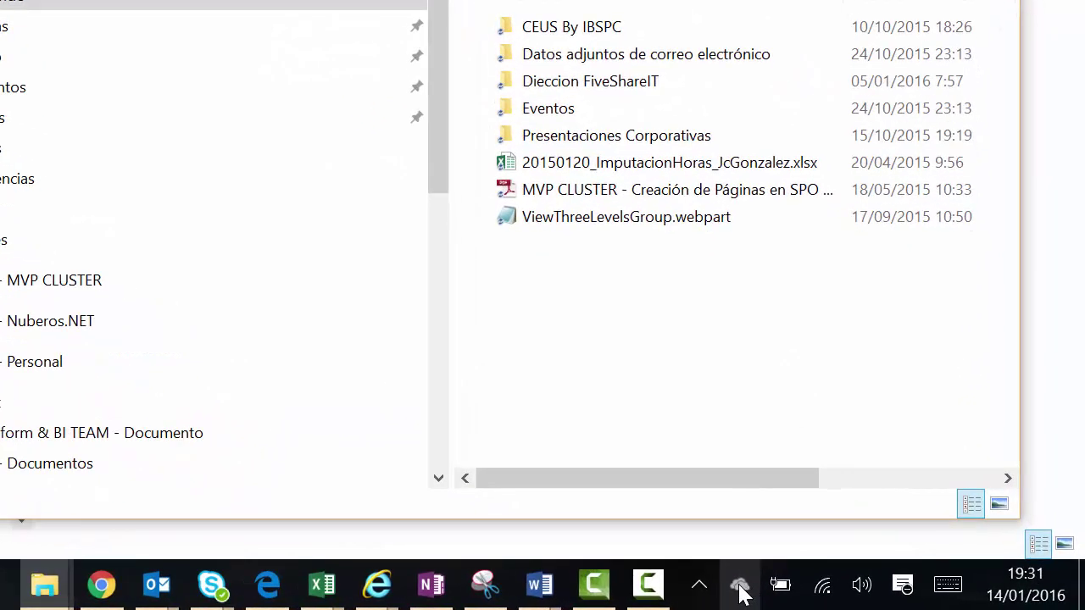
# Open the settings of the newly started OneDrive client from its notification-area options
pyautogui.click(739, 593)
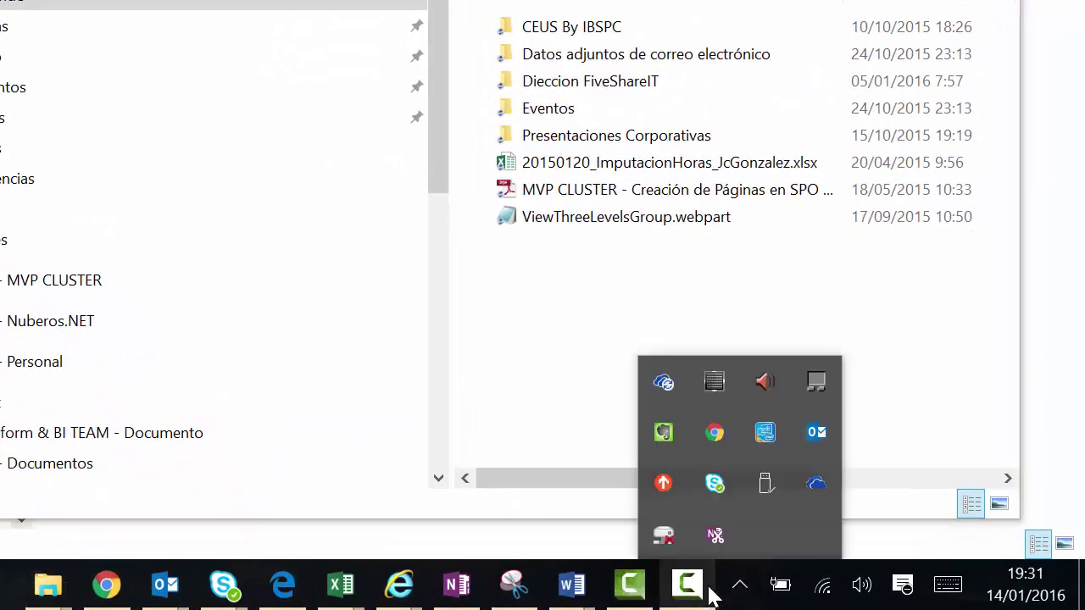
pyautogui.moveTo(686, 583)
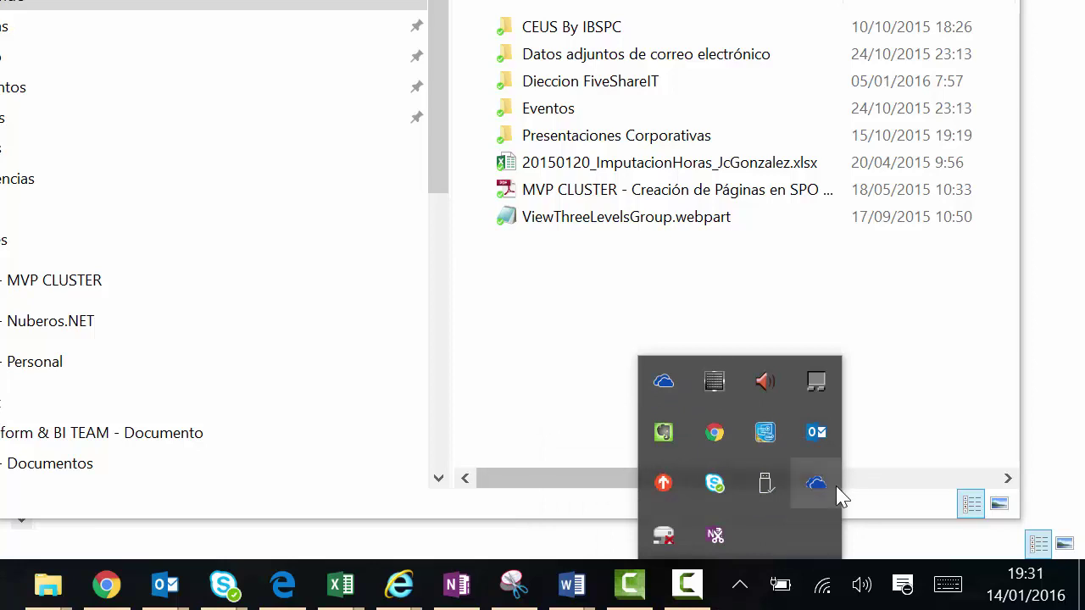
pyautogui.click(663, 383)
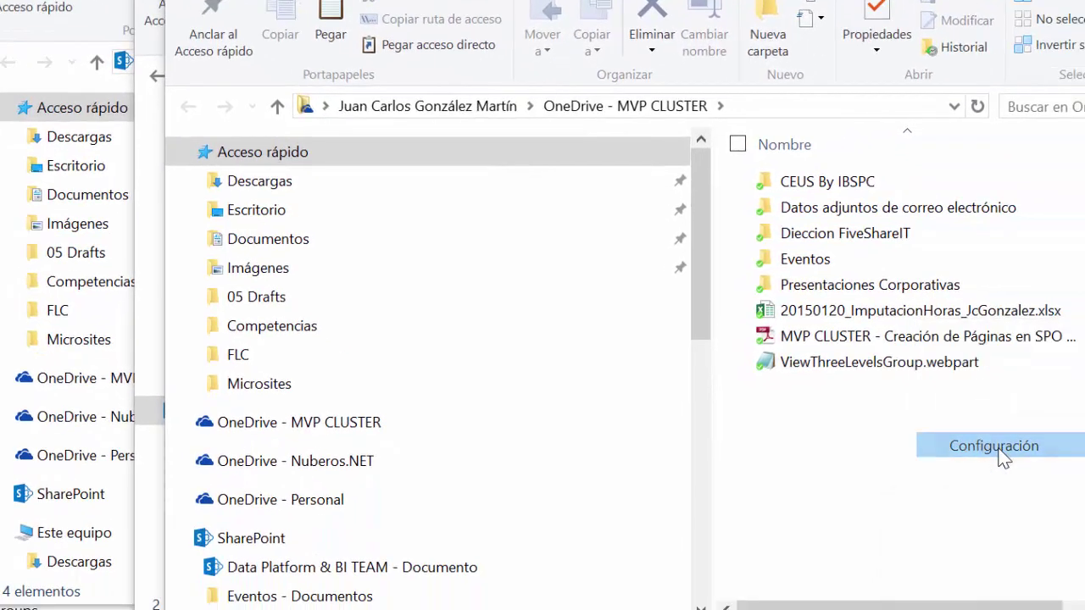
pyautogui.click(1004, 462)
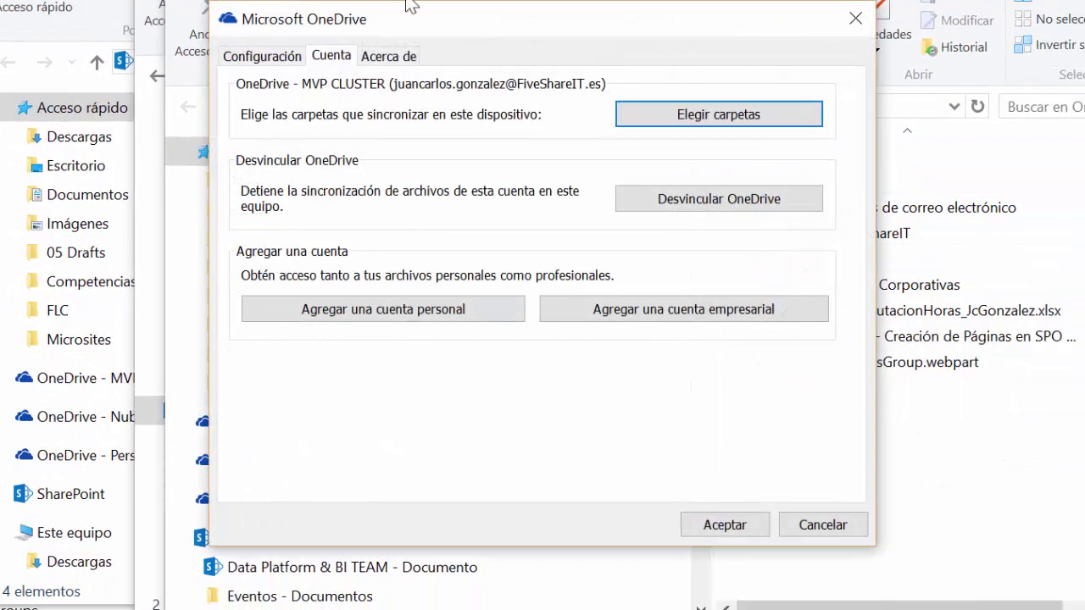
# Review which OneDrive - MVP CLUSTER folders can be synchronized, cancel the selection, and check the general and Acerca de settings
pyautogui.click(736, 123)
pyautogui.scroll(-1, 413, 297)
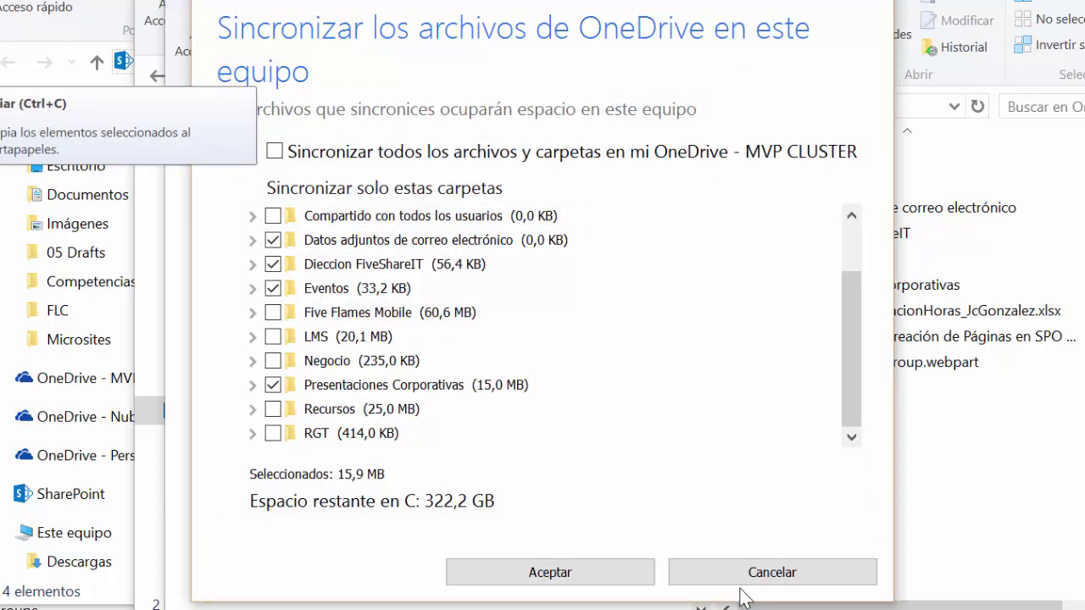
pyautogui.click(769, 572)
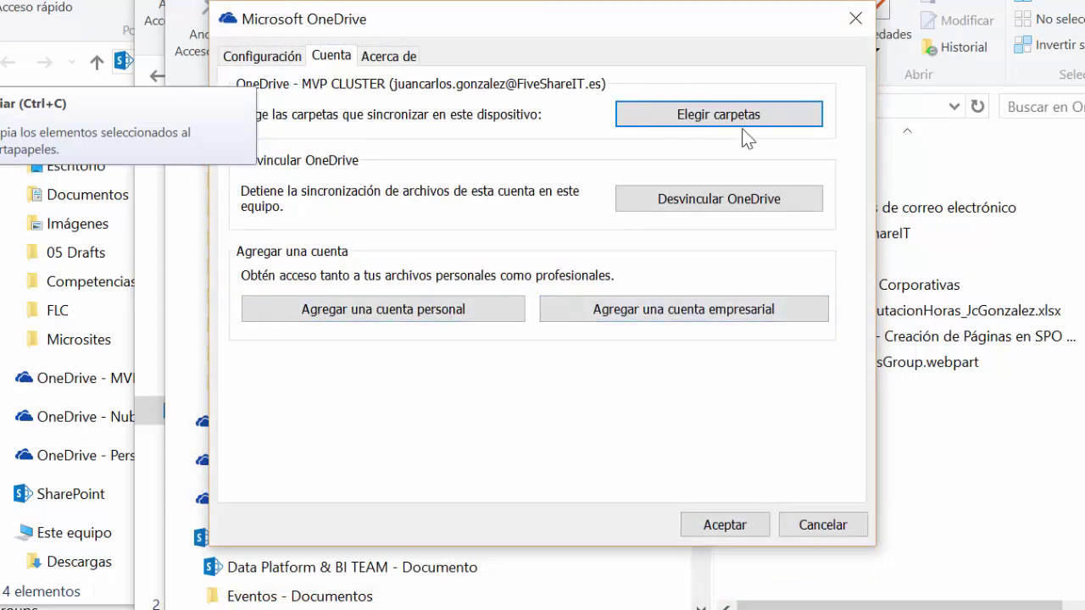
pyautogui.click(285, 57)
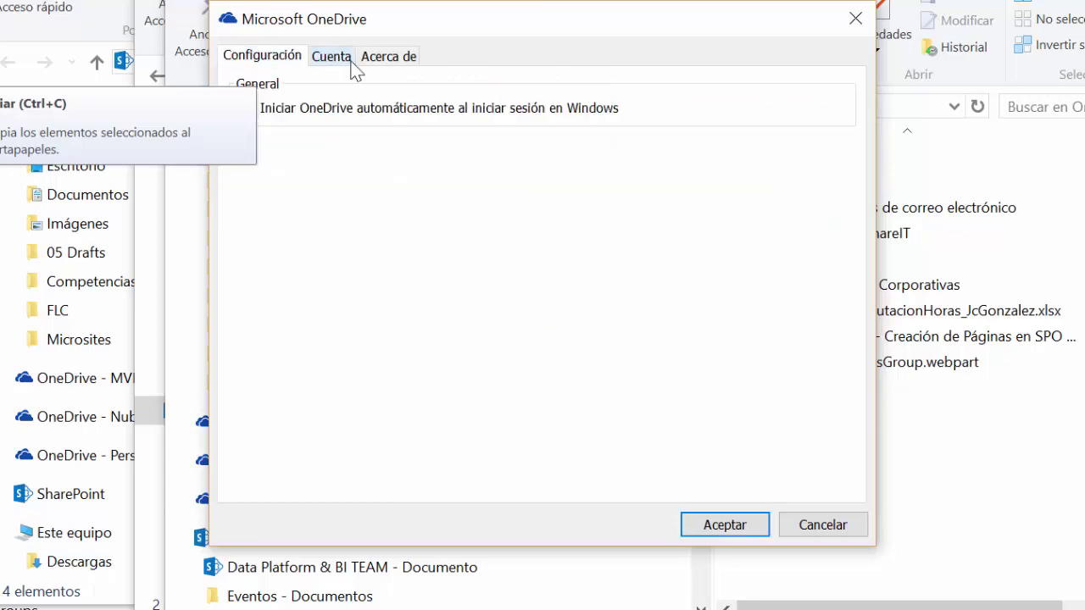
pyautogui.click(398, 60)
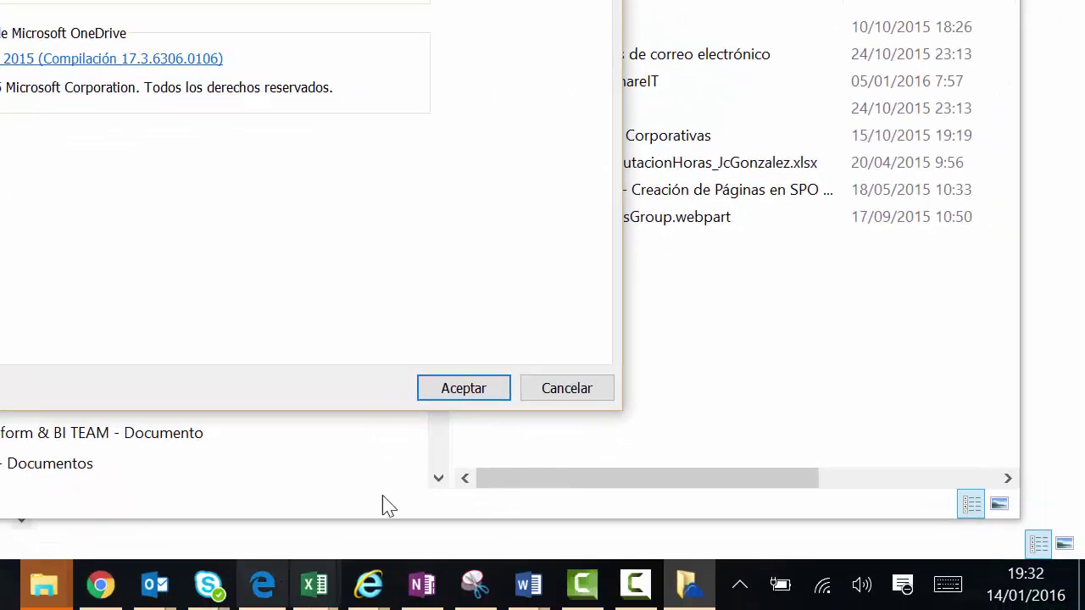
# Switch to the Eventos group's files page in Internet Explorer, reload it to check the uploaded files and dismiss the notification
pyautogui.click(44, 585)
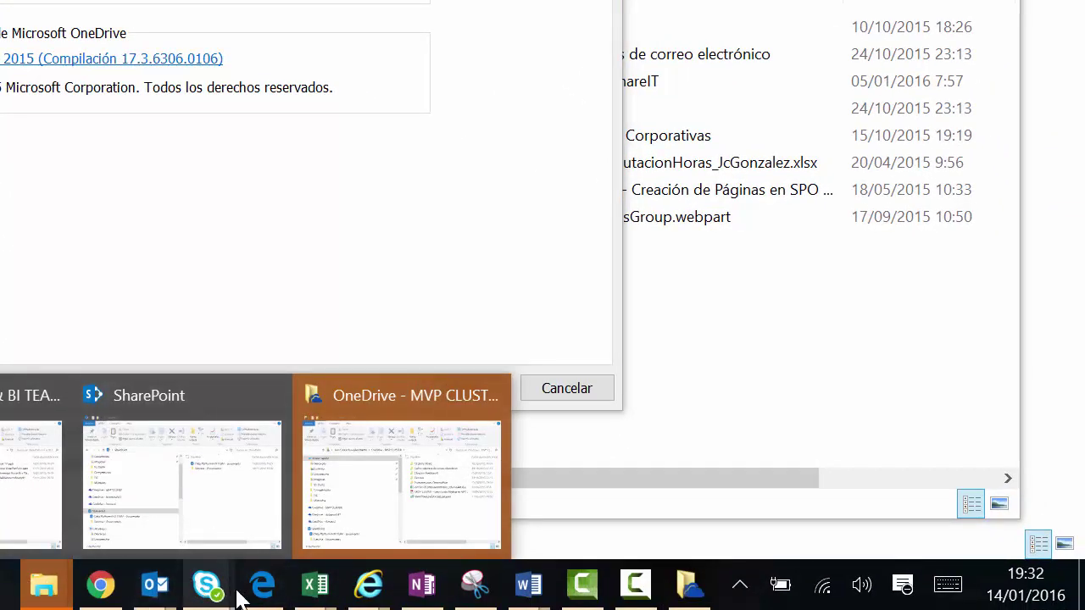
pyautogui.moveTo(383, 594)
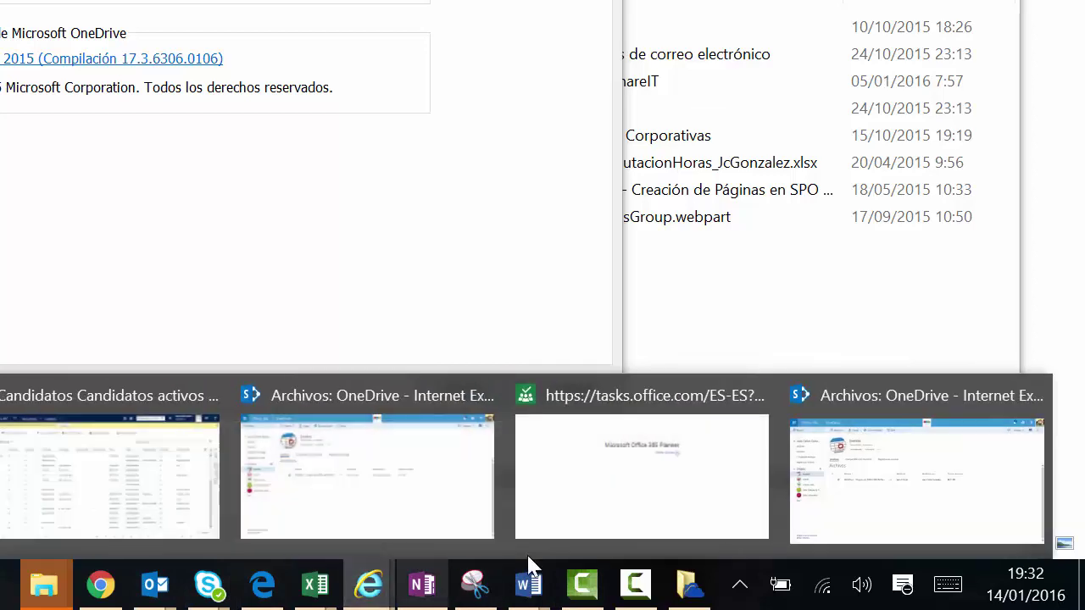
pyautogui.click(877, 495)
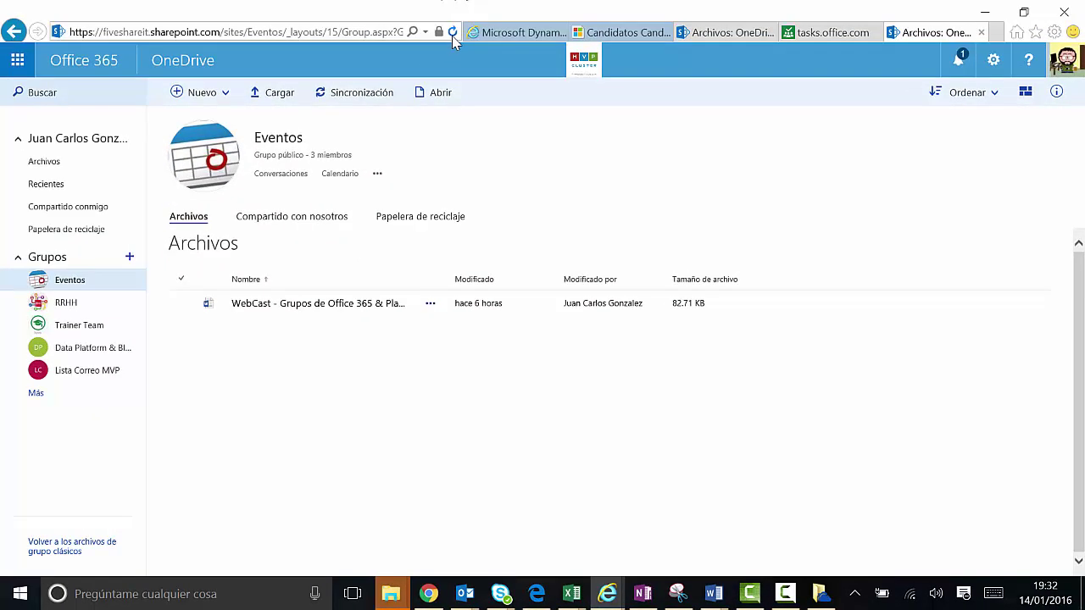
pyautogui.click(451, 32)
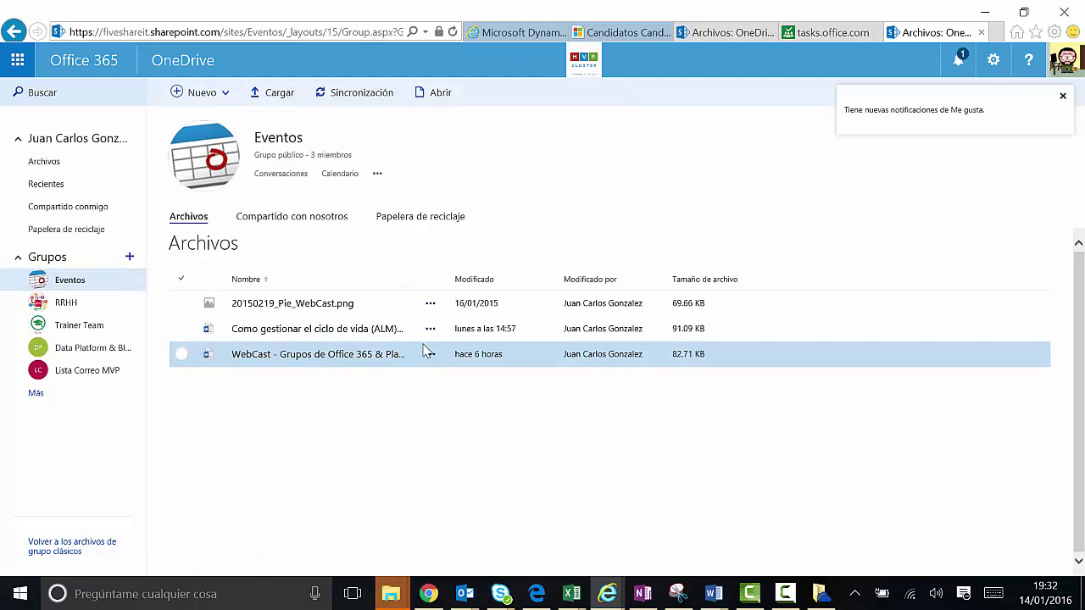
pyautogui.click(1062, 95)
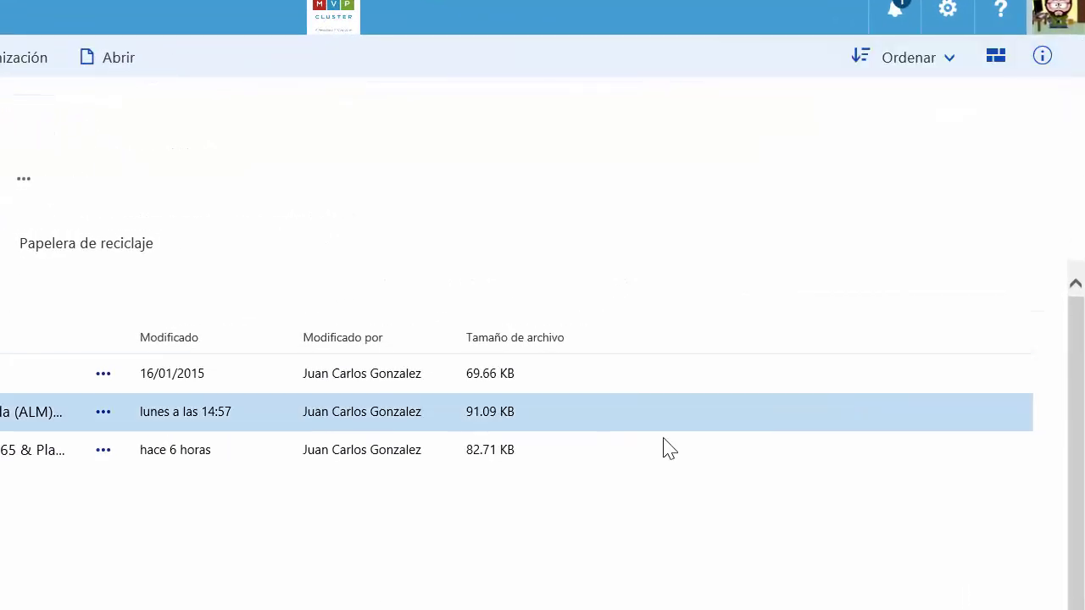